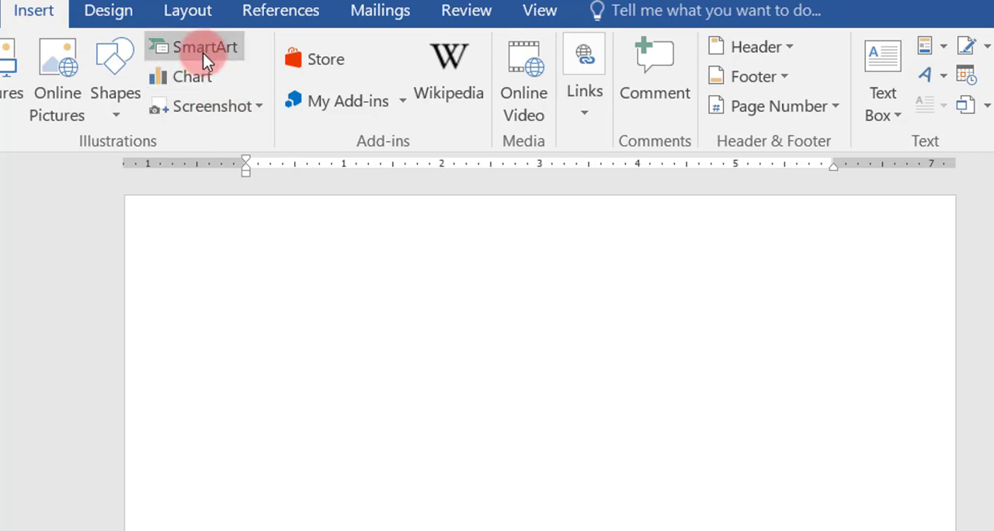
# Step: Start inserting a SmartArt graphic and examine the layouts in the List, Process, Cycle, Hierarchy, Matrix, Relationship and Picture categories
pyautogui.click(203, 47)
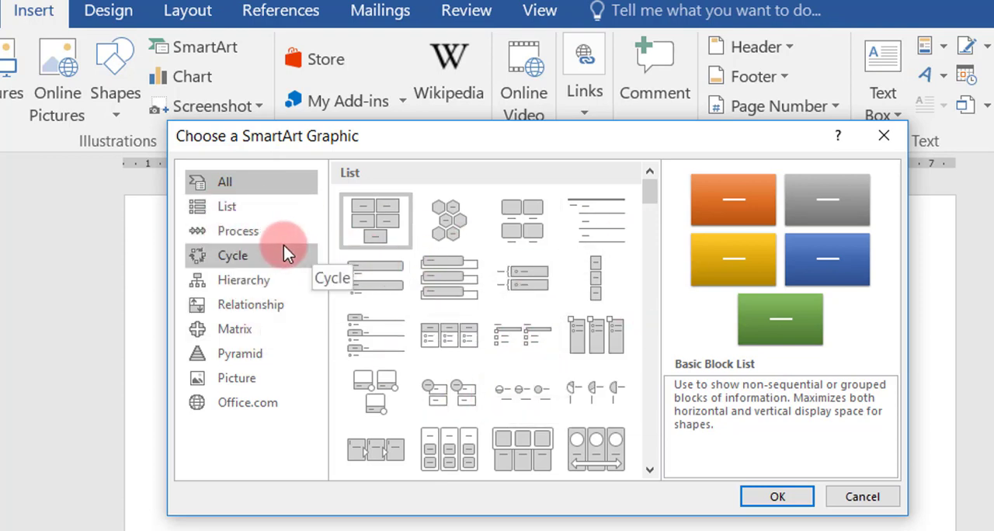
pyautogui.click(234, 209)
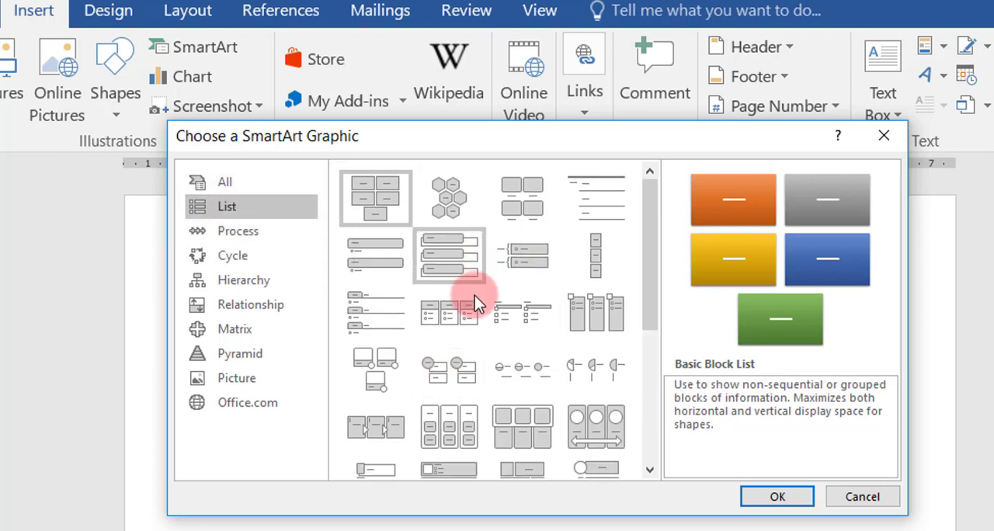
pyautogui.click(247, 232)
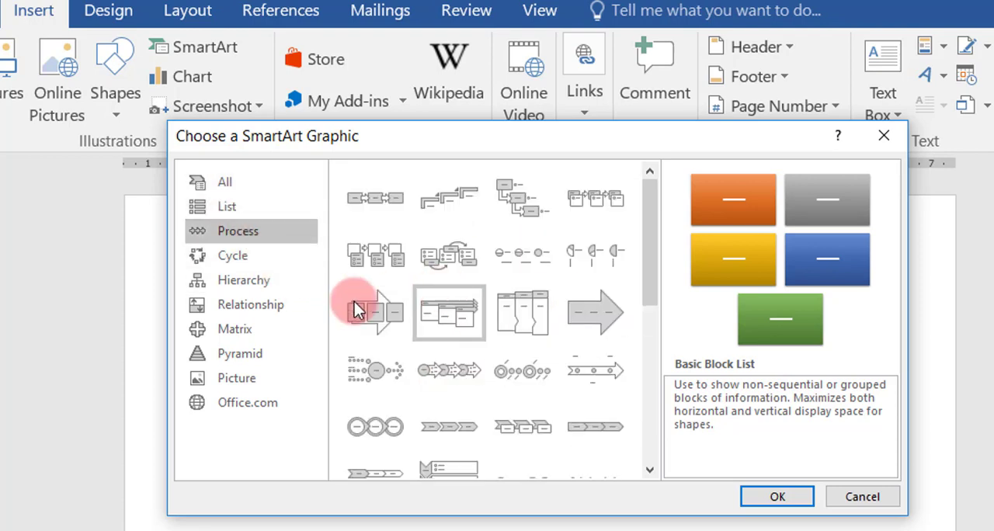
pyautogui.click(234, 256)
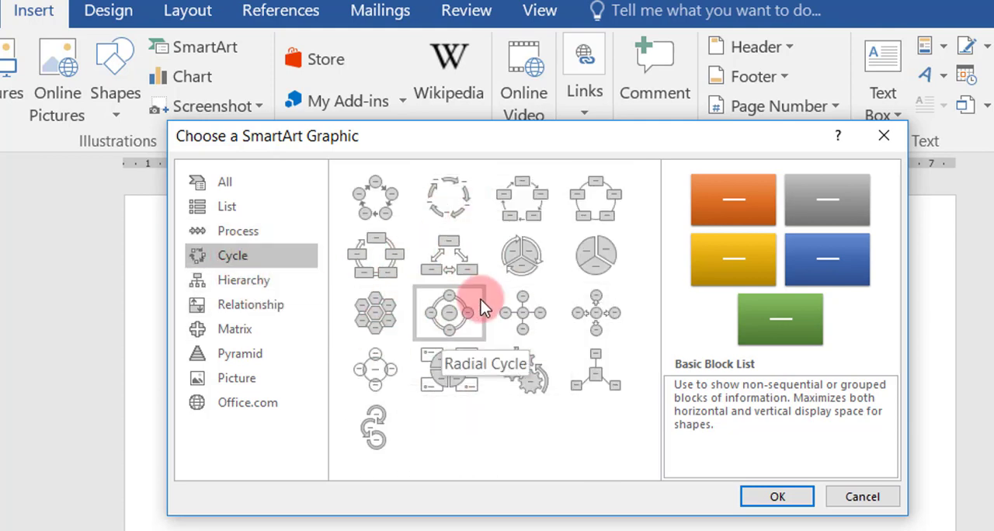
pyautogui.click(264, 285)
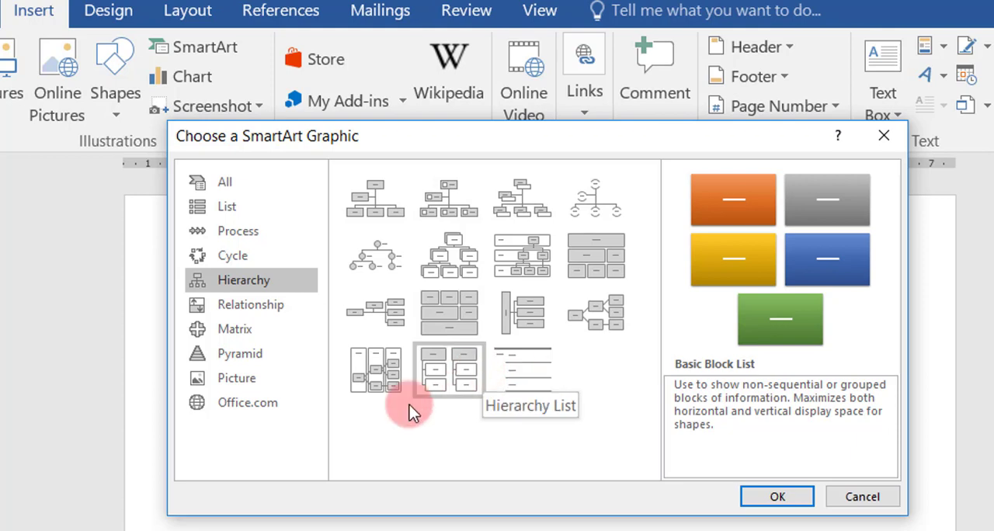
pyautogui.click(257, 356)
pyautogui.click(251, 334)
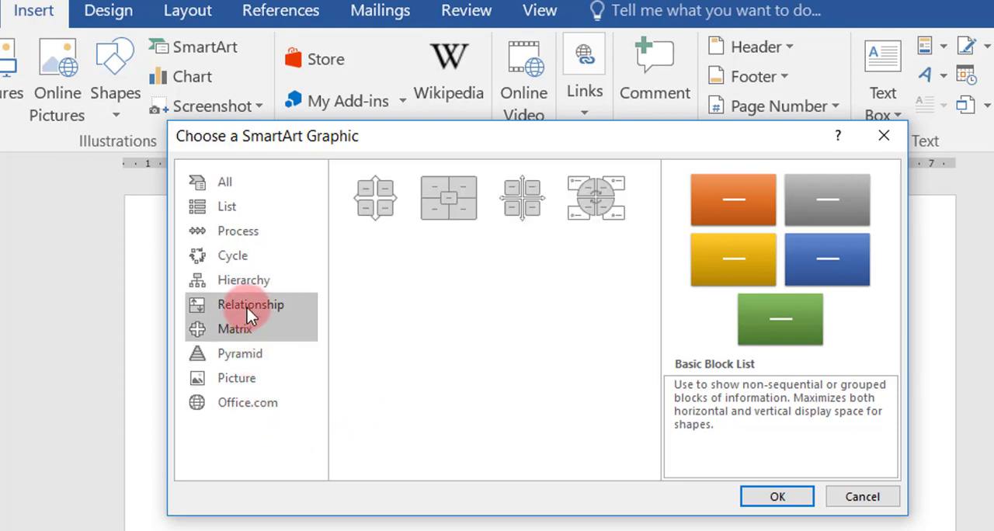
pyautogui.click(248, 307)
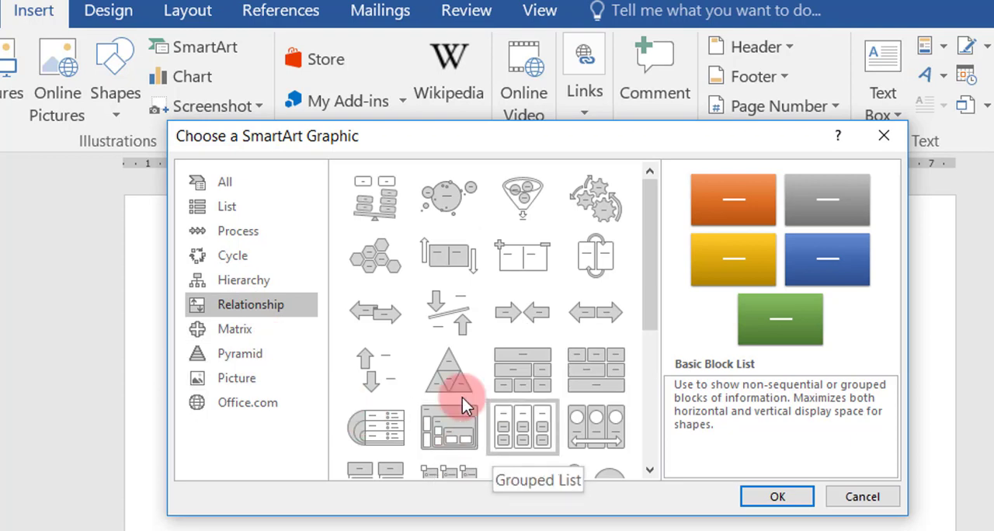
pyautogui.click(241, 380)
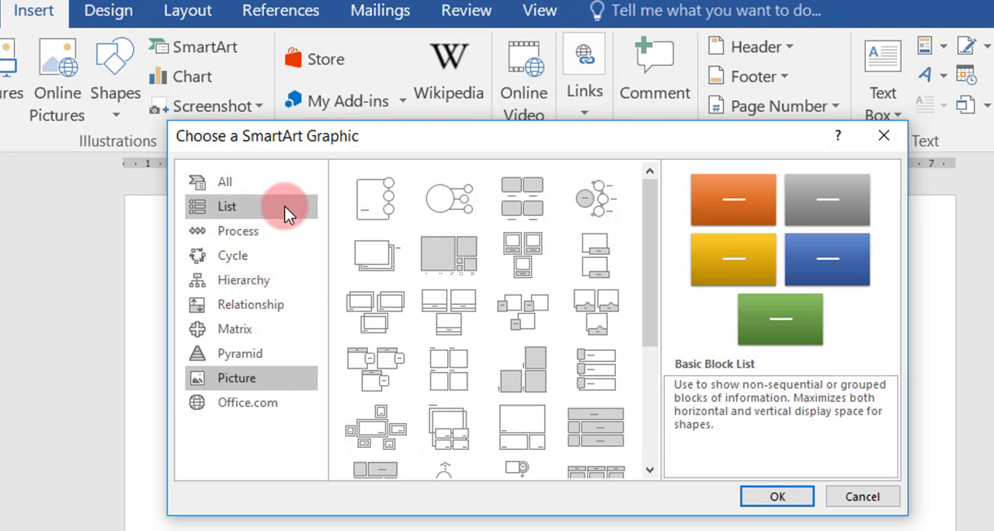
# Step: Insert the hexagon SmartArt layout from the List category and select the whole graphic
pyautogui.click(257, 207)
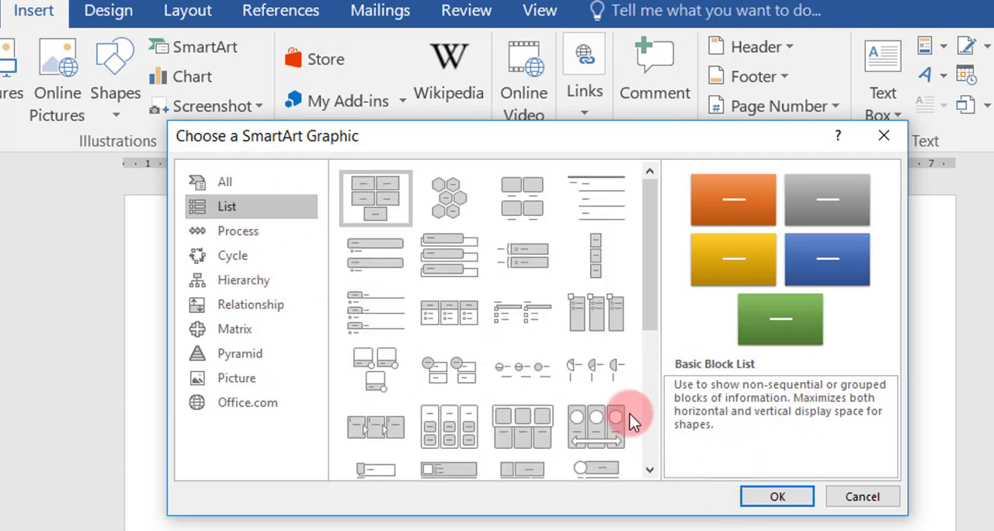
pyautogui.click(455, 206)
pyautogui.click(775, 491)
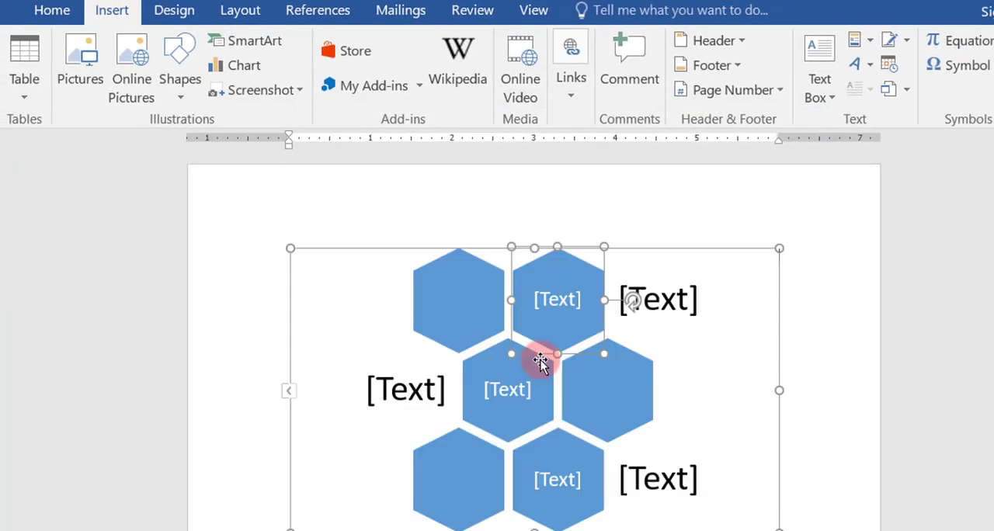
pyautogui.click(426, 243)
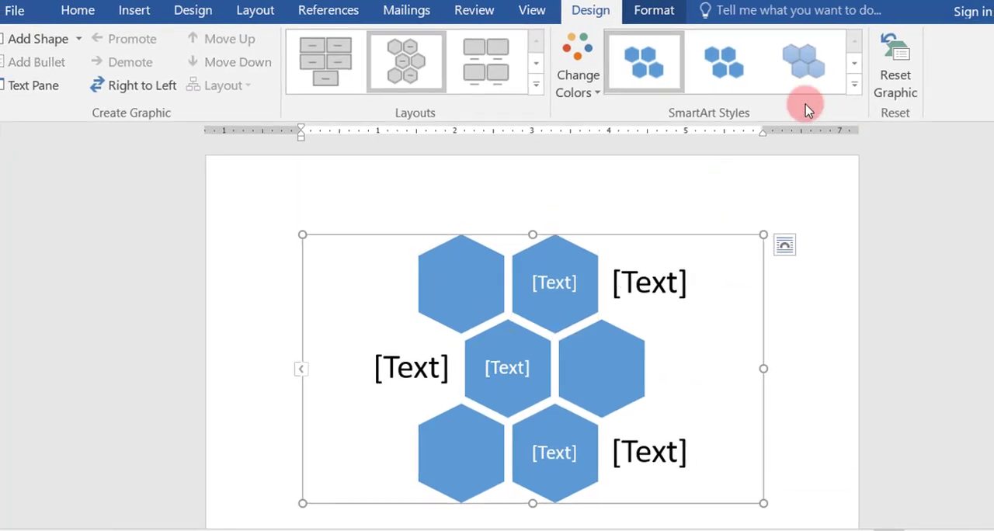
pyautogui.click(649, 14)
pyautogui.click(589, 11)
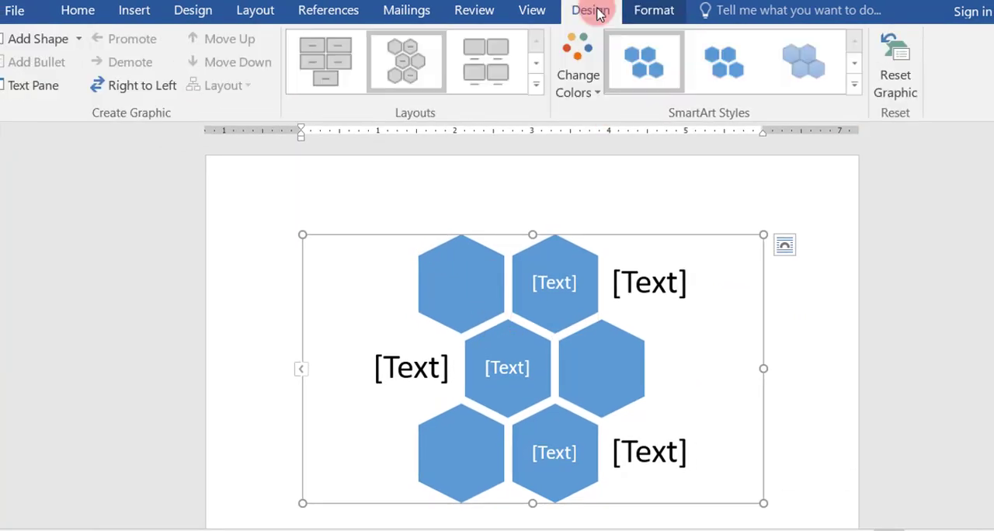
pyautogui.click(637, 12)
pyautogui.click(599, 12)
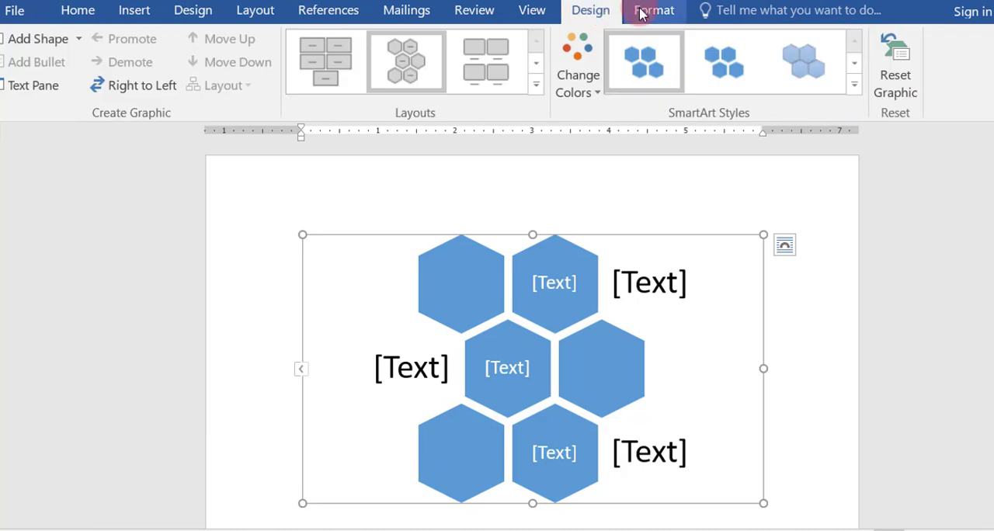
pyautogui.click(641, 11)
pyautogui.click(600, 12)
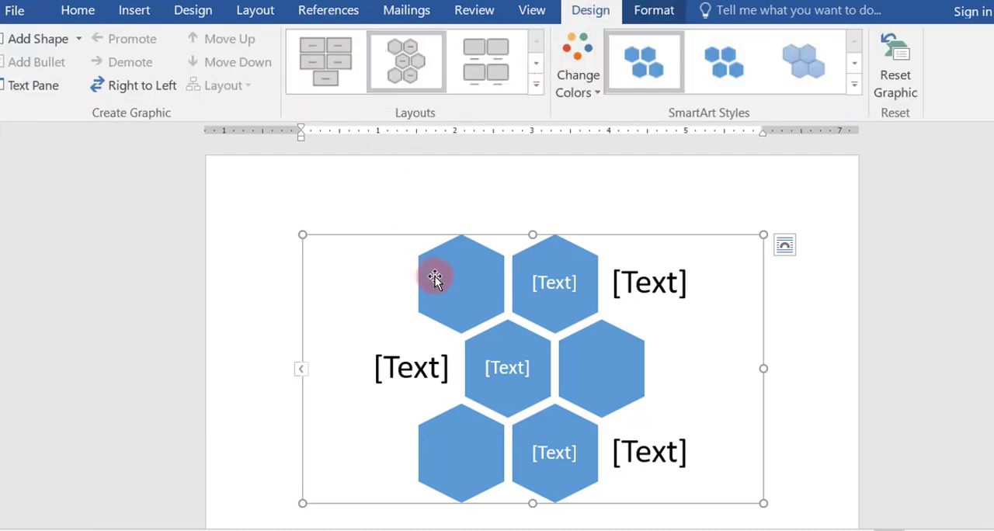
# Step: Change the hexagon graphic's layout to Vertical Box List
pyautogui.click(534, 69)
pyautogui.click(504, 67)
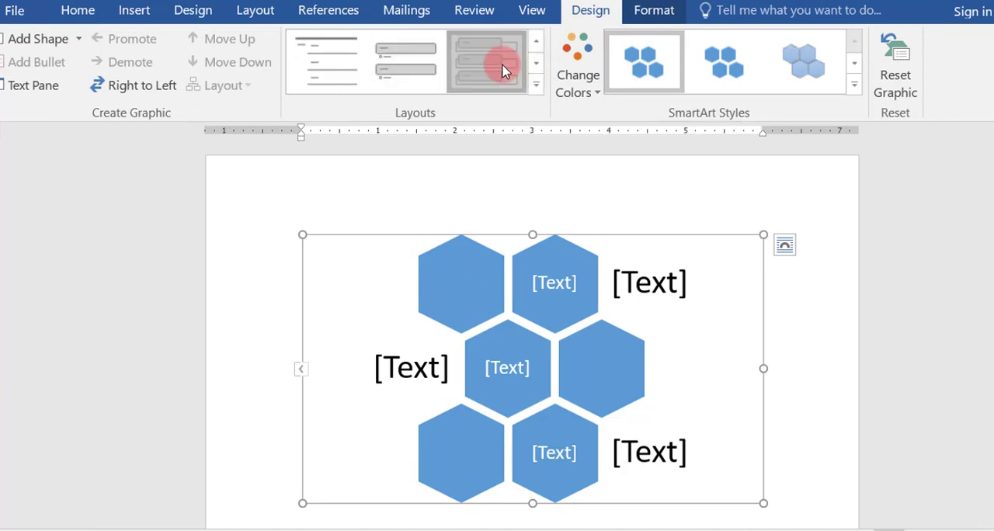
pyautogui.click(535, 69)
pyautogui.click(534, 69)
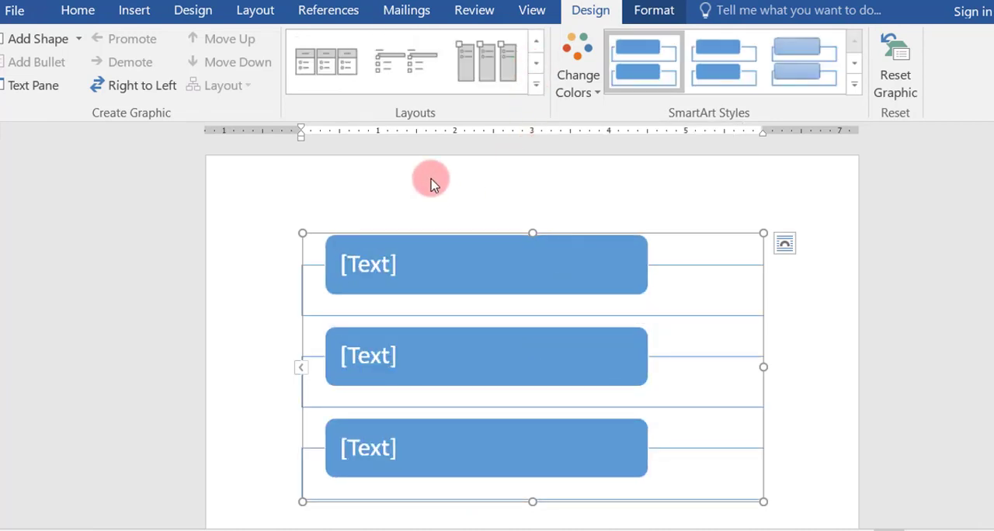
# Step: Change the SmartArt graphic's layout to Continuous Picture List from the Picture category
pyautogui.rightClick(707, 233)
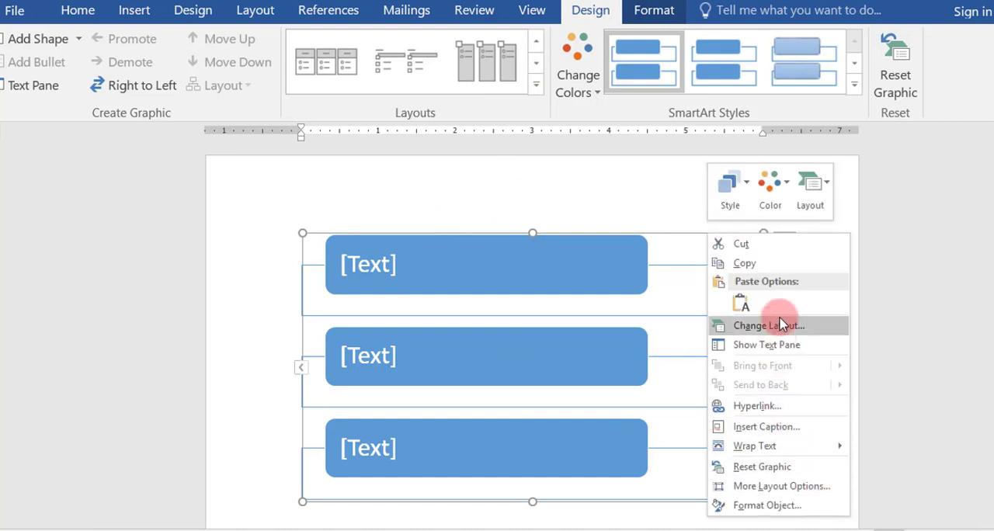
pyautogui.click(824, 191)
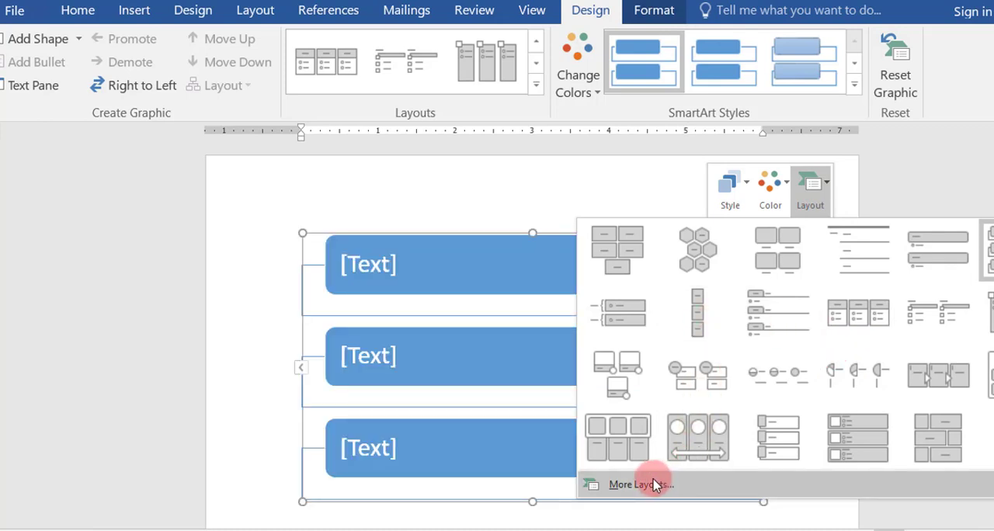
pyautogui.click(641, 484)
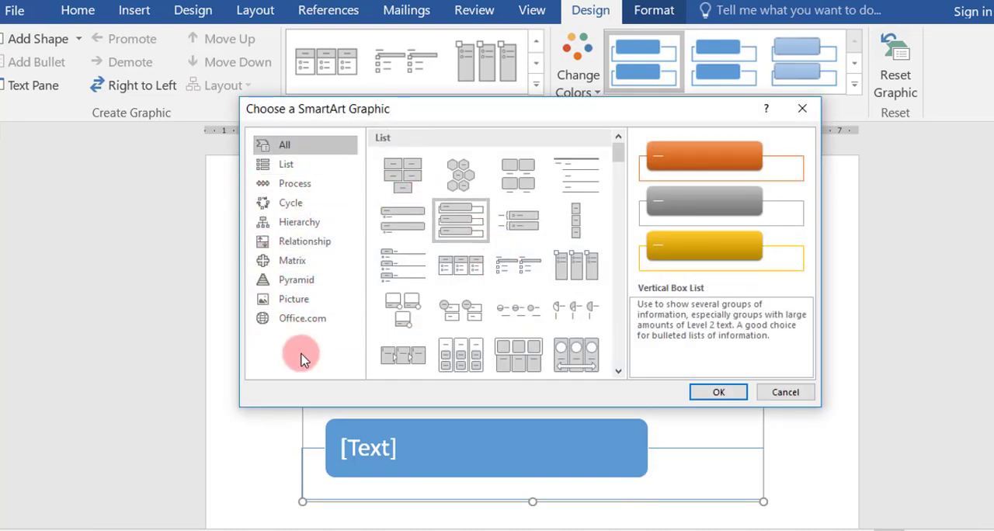
pyautogui.click(295, 299)
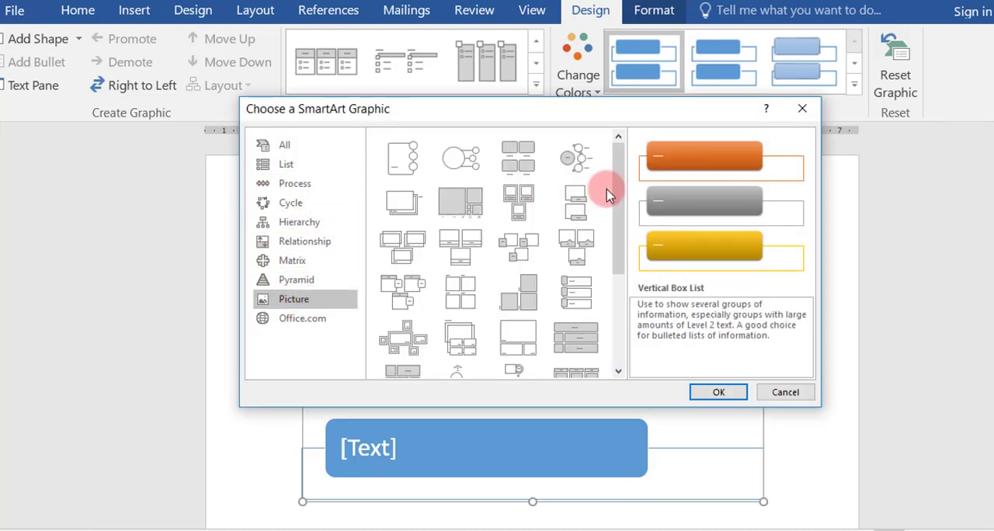
pyautogui.scroll(-3, 622, 225)
pyautogui.scroll(-3, 621, 225)
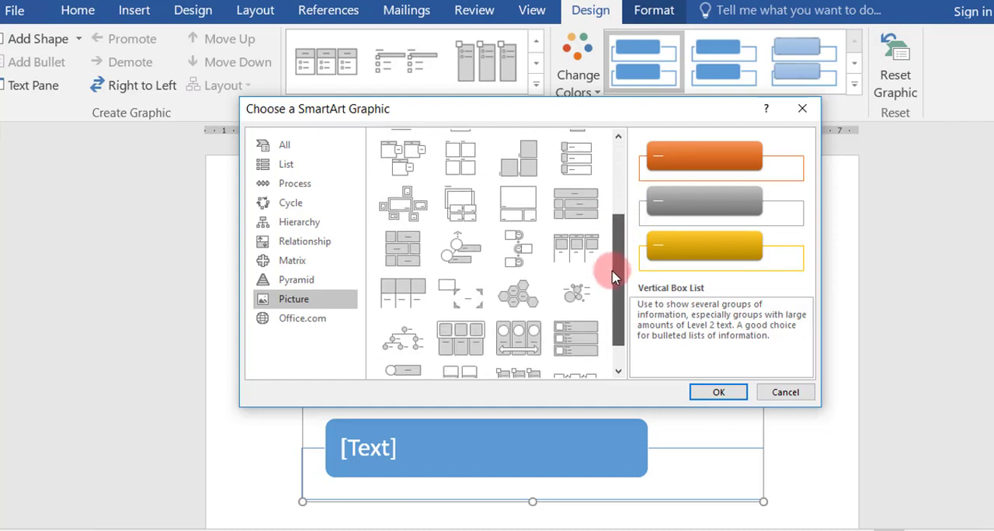
pyautogui.click(533, 328)
pyautogui.click(702, 393)
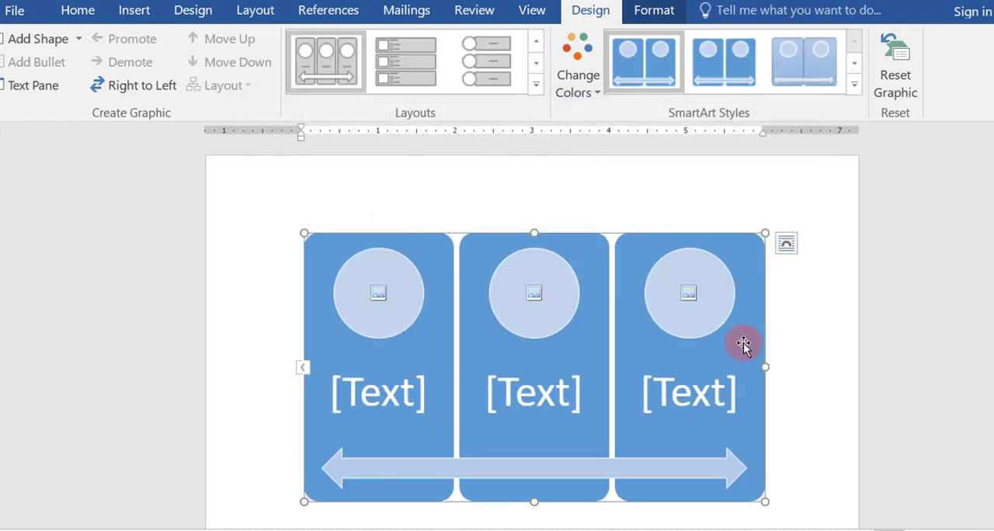
pyautogui.click(537, 66)
pyautogui.click(534, 45)
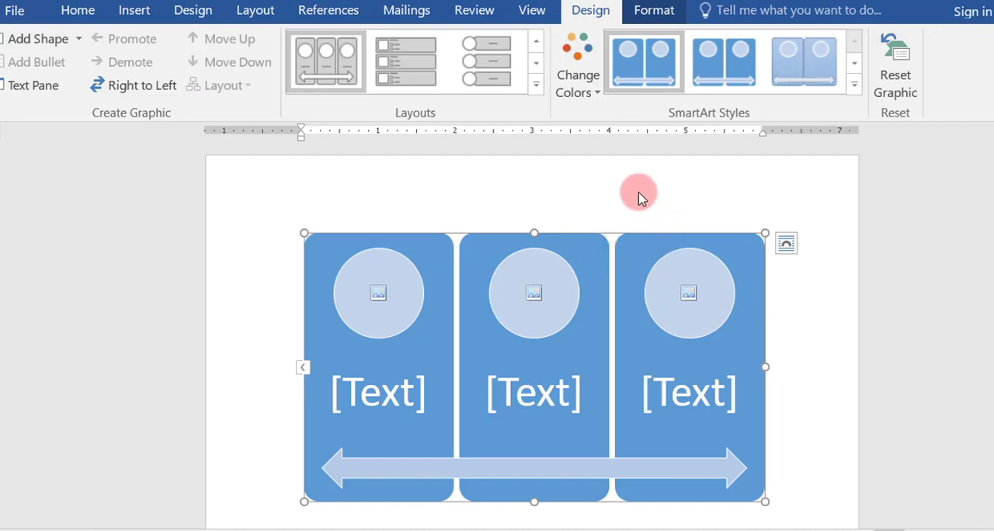
# Step: Select the third panel, add a fourth shape to the graphic, and undo the addition
pyautogui.click(632, 266)
pyautogui.click(654, 10)
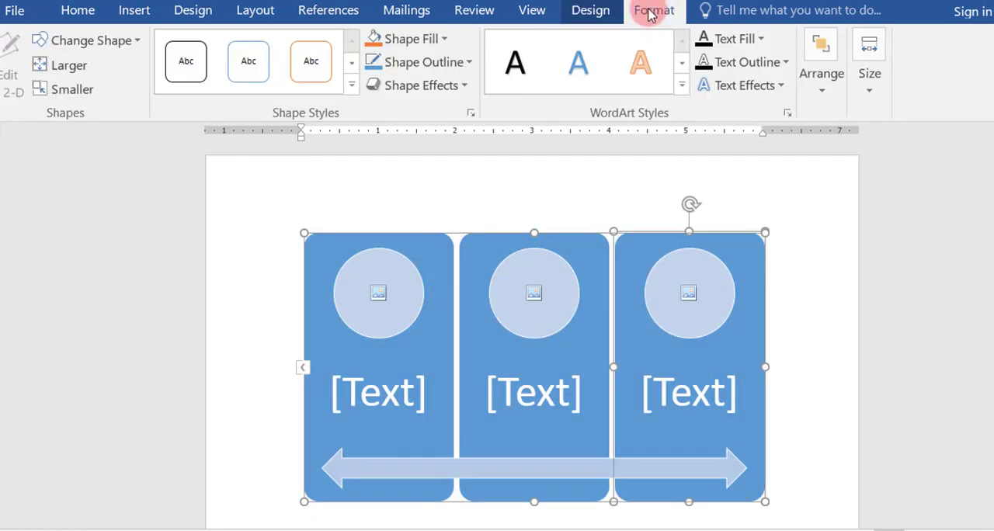
pyautogui.click(598, 10)
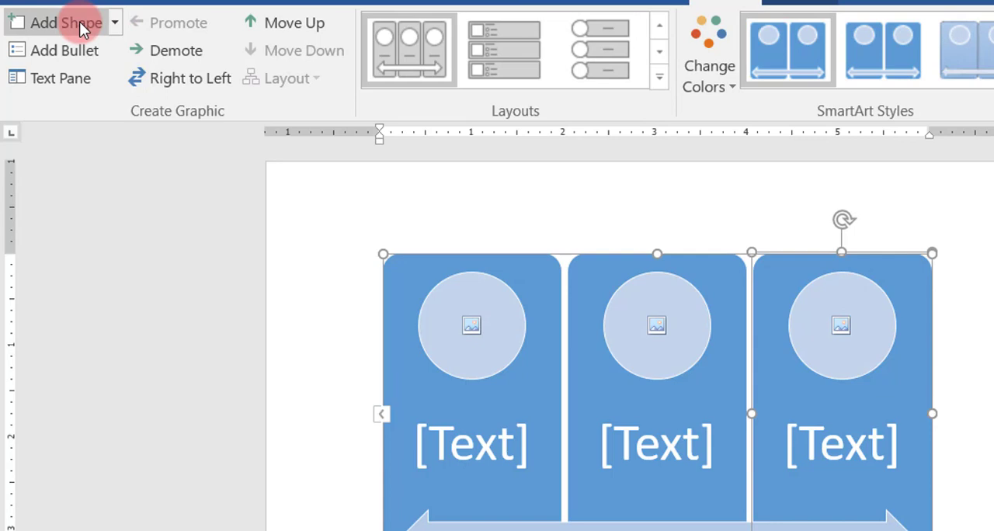
pyautogui.click(80, 22)
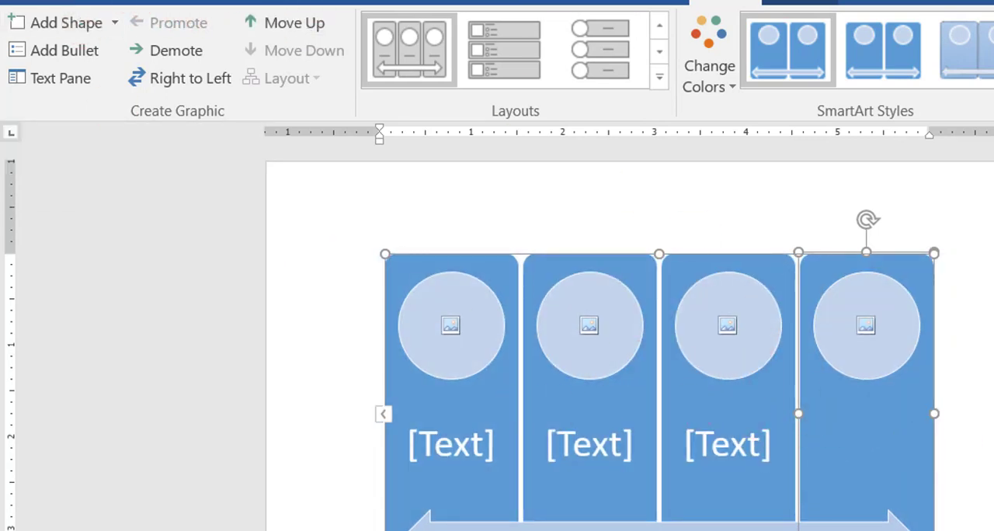
pyautogui.hotkey('ctrl', 'z')
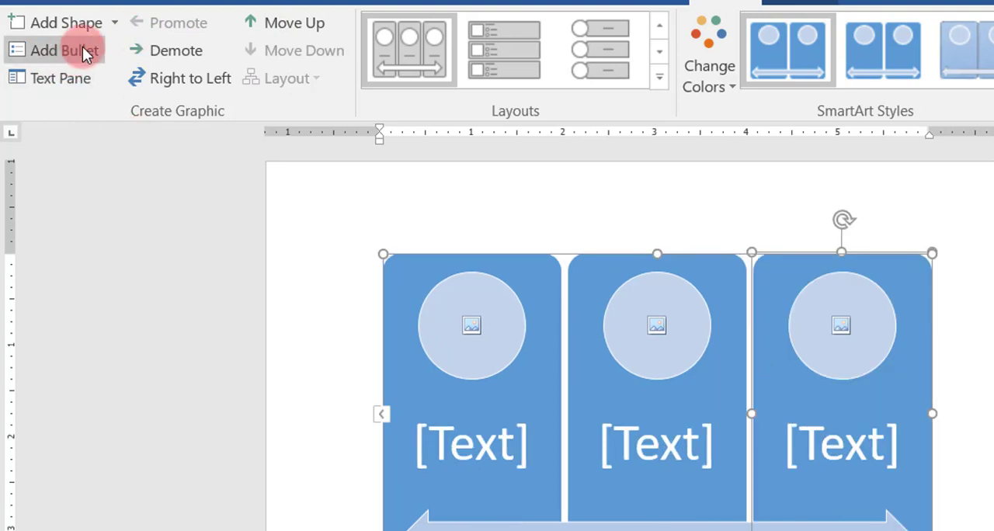
# Step: Show the SmartArt text pane and label the three panels الاول, الثاني and الثالث
pyautogui.click(57, 76)
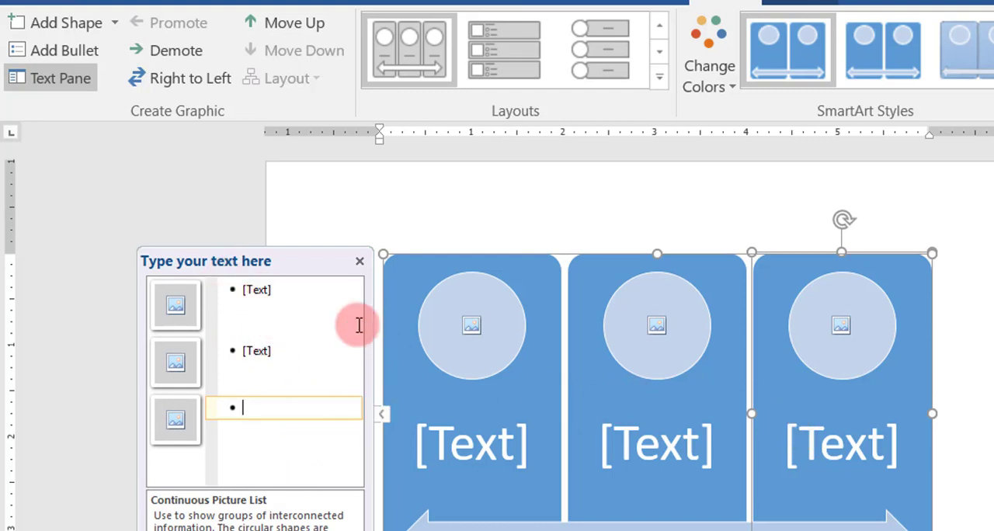
pyautogui.click(269, 290)
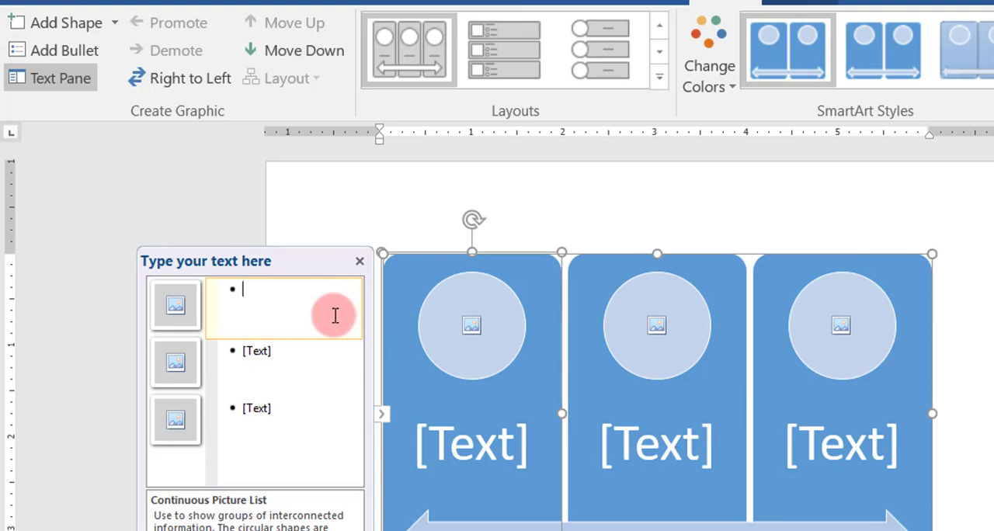
pyautogui.write('الاول الثاني الثالث')
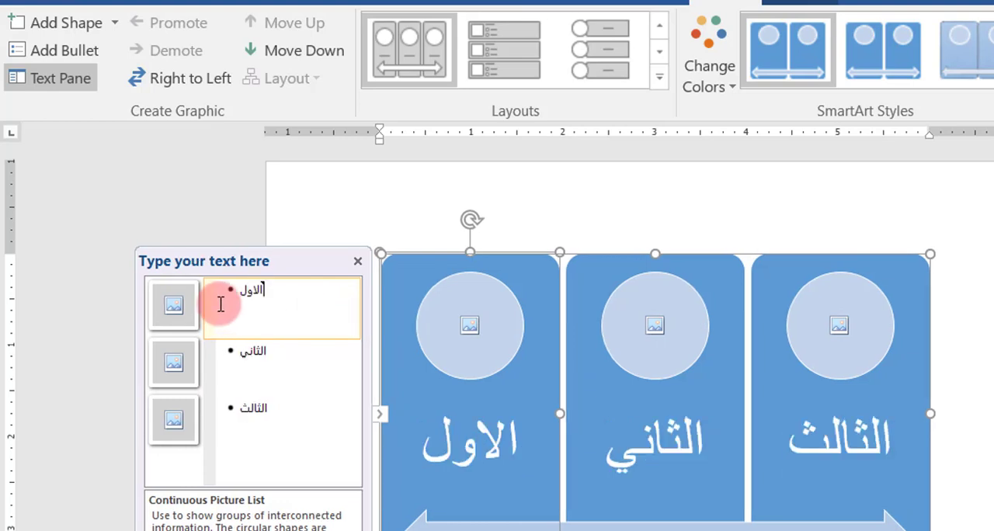
pyautogui.click(250, 362)
pyautogui.click(266, 300)
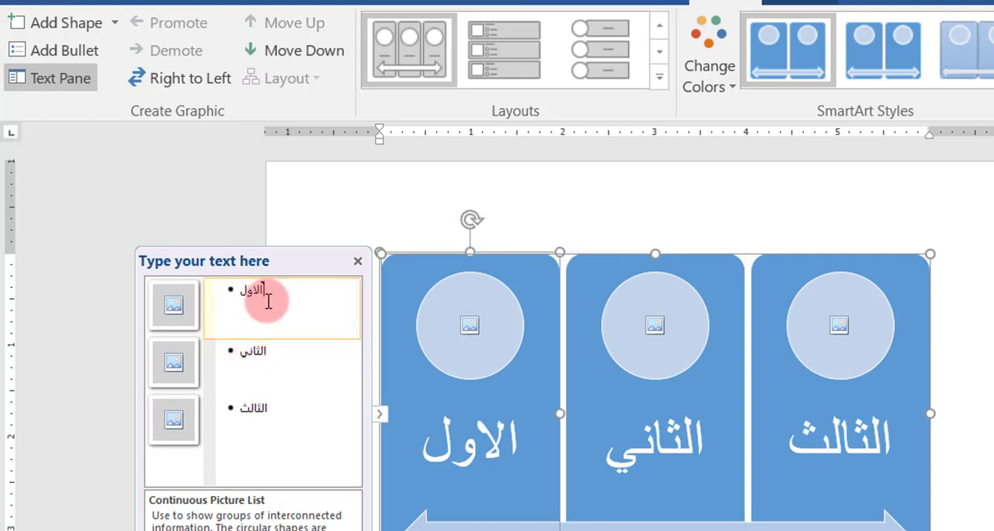
pyautogui.click(259, 356)
pyautogui.click(260, 403)
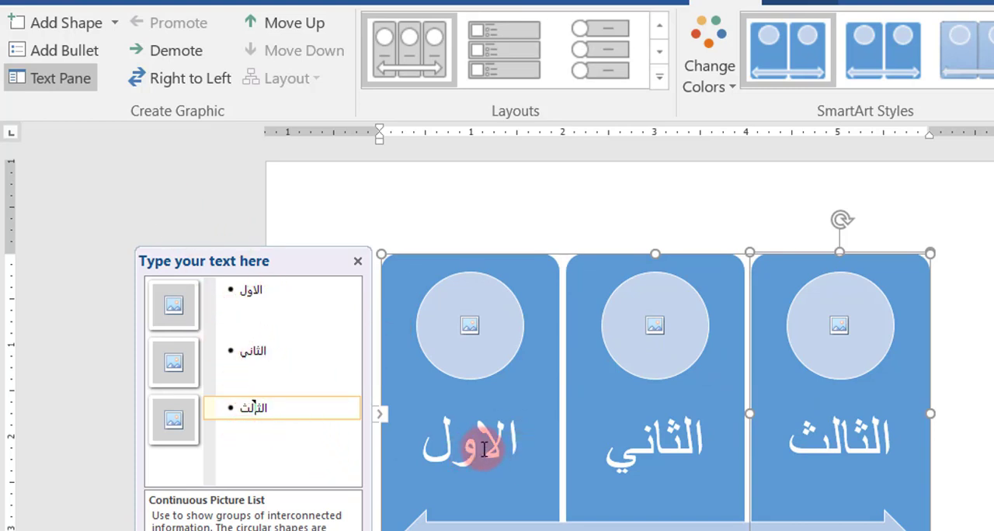
# Step: Replace the first panel's label directly in the shape with ل
pyautogui.click(418, 447)
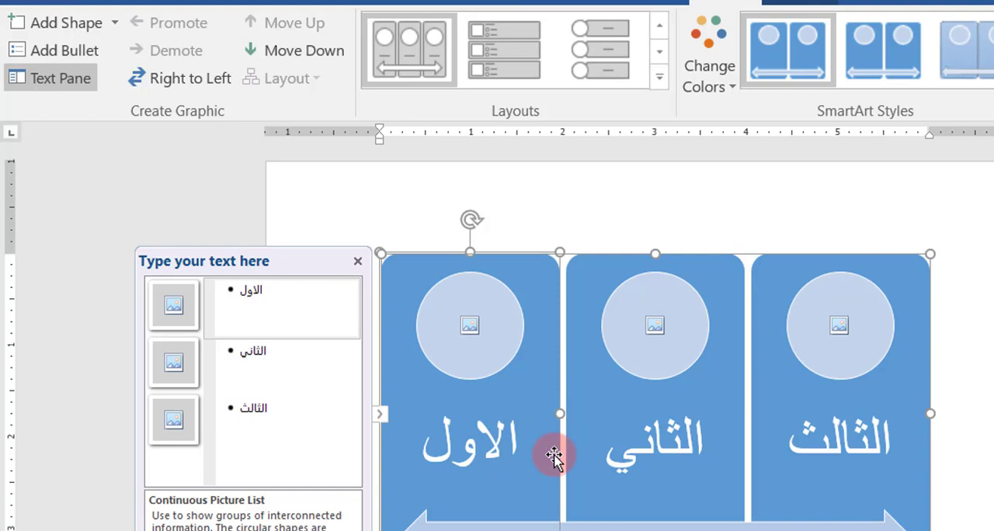
pyautogui.doubleClick(491, 448)
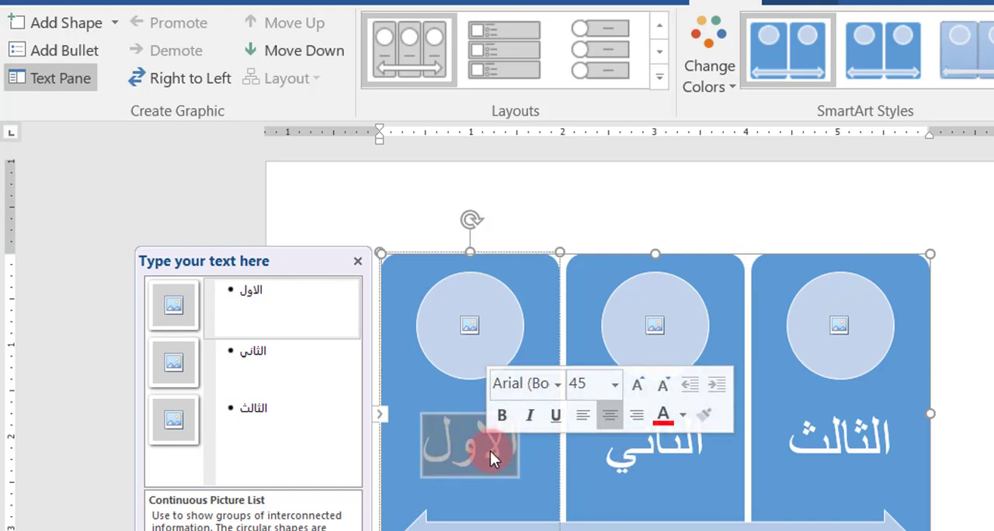
pyautogui.write('ل')
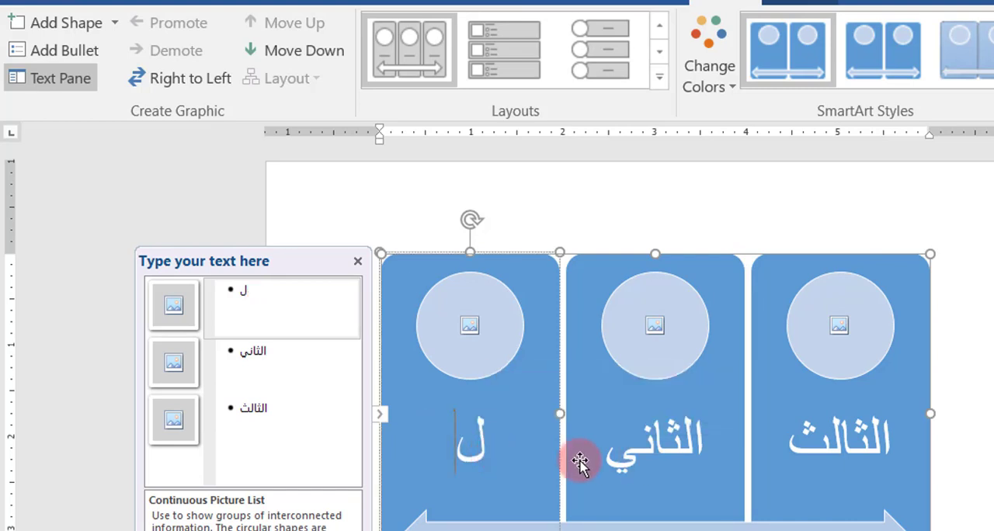
# Step: Undo the replacement of the first panel's label
pyautogui.click(575, 455)
pyautogui.click(482, 437)
pyautogui.hotkey('ctrl', 'z')
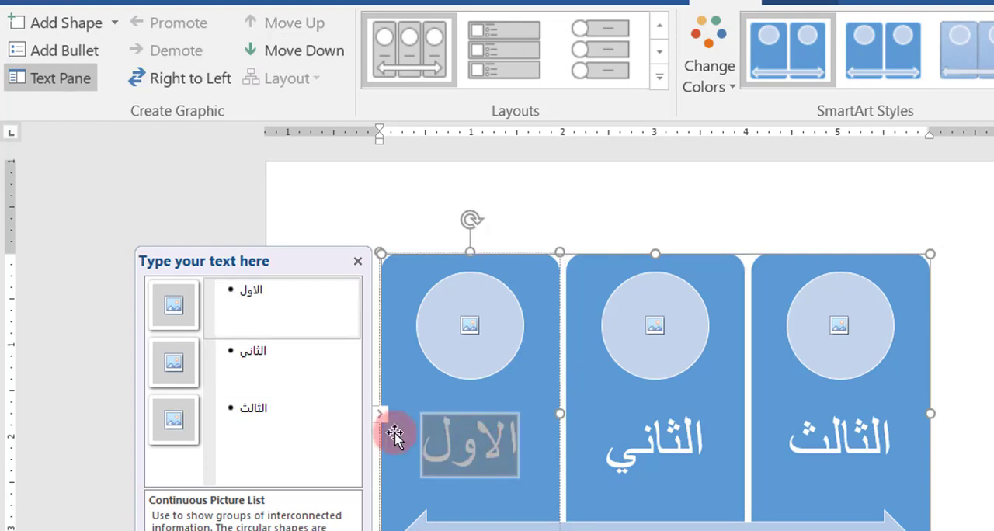
# Step: Insert a new panel between الثاني and الثالث from the text pane and label it الرابع
pyautogui.click(280, 400)
pyautogui.click(249, 350)
pyautogui.click(248, 406)
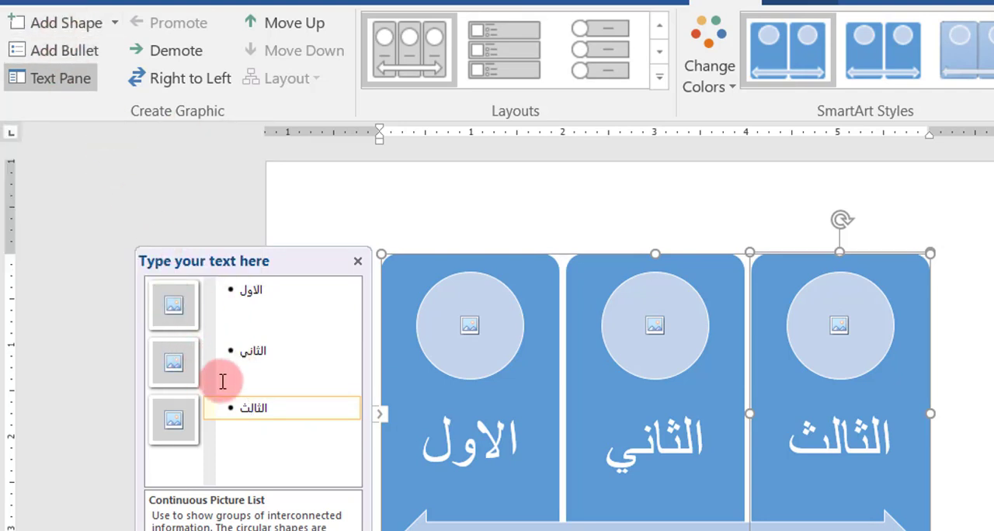
pyautogui.press('Return')
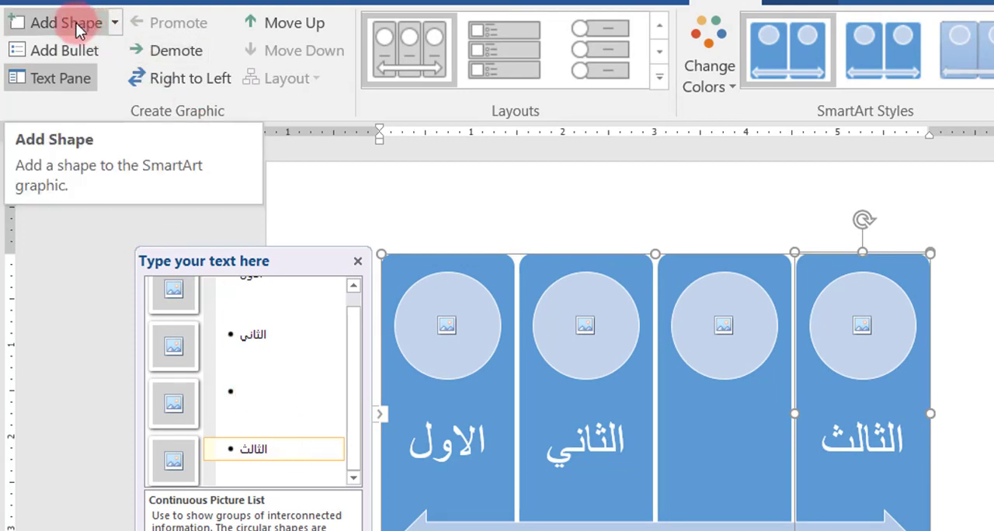
pyautogui.click(260, 412)
pyautogui.write('الراب')
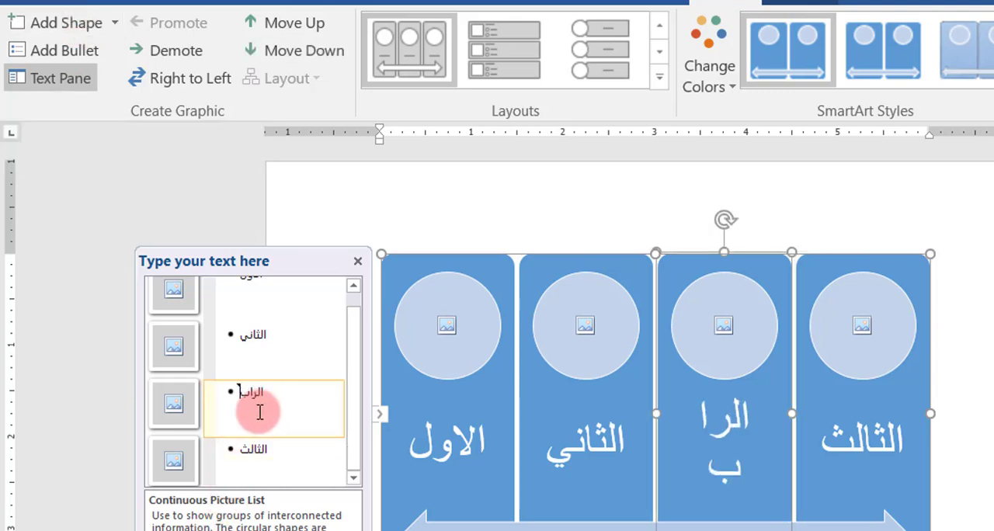
pyautogui.write('ع')
# Step: Add two sub-bullets, صنف and نوع, under the الثاني panel's label
pyautogui.click(244, 336)
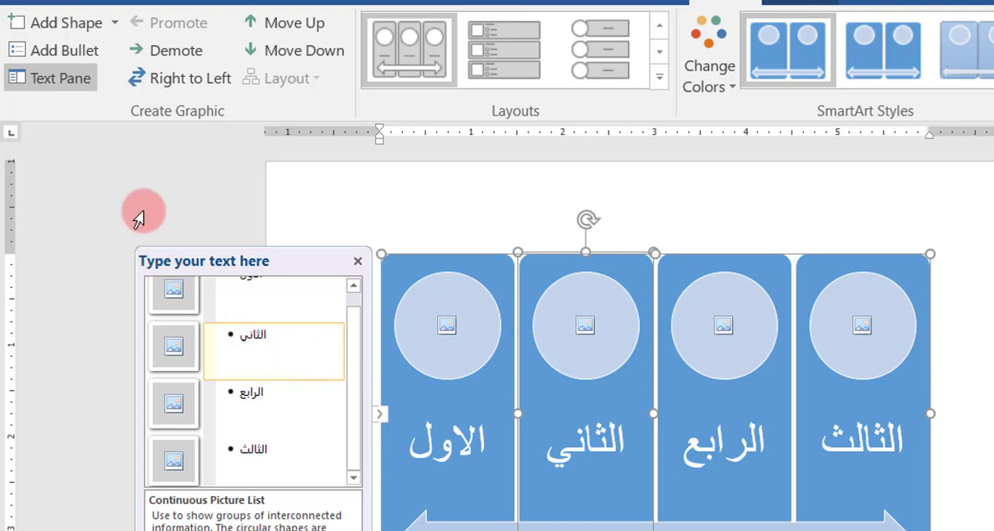
pyautogui.click(76, 52)
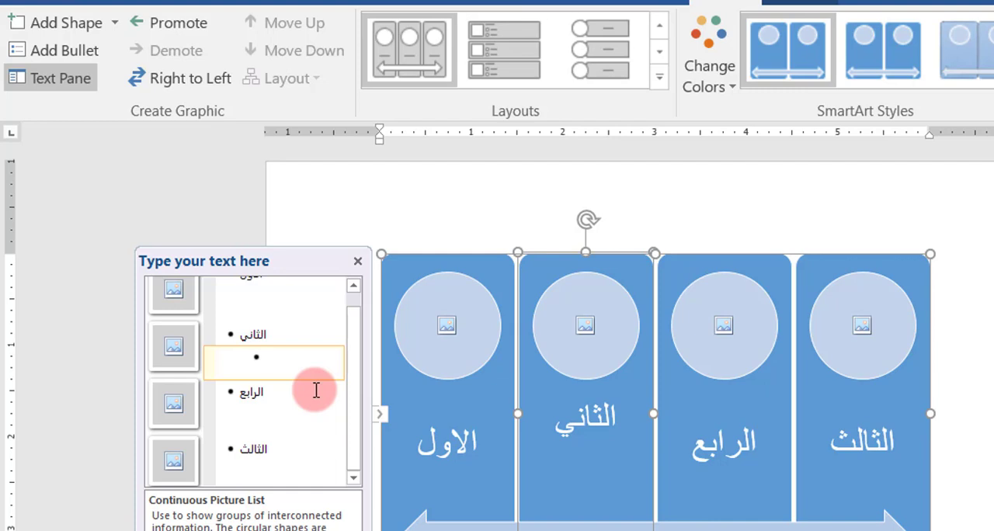
pyautogui.write('صنف')
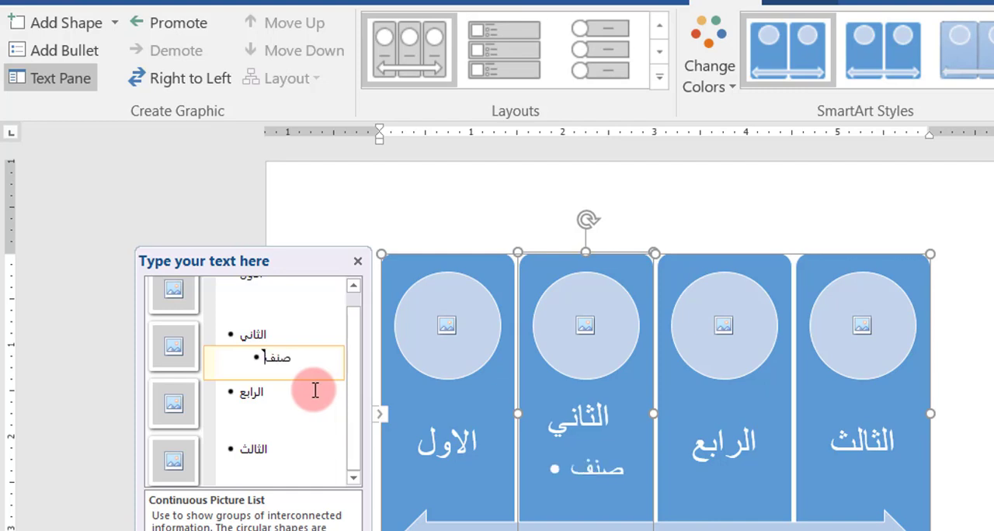
pyautogui.press('Return')
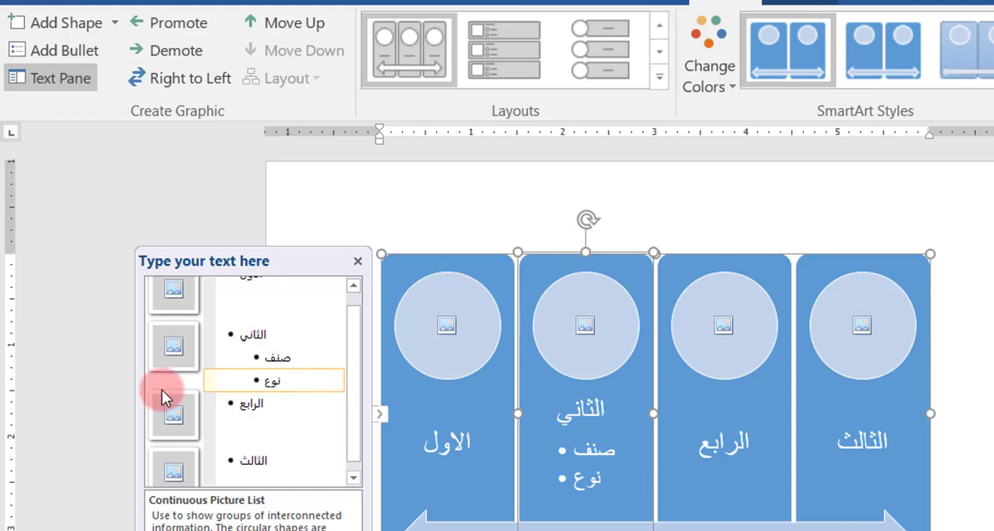
# Step: Promote the صنف bullet to a panel of its own and return it to a sub-bullet under الثاني
pyautogui.click(244, 334)
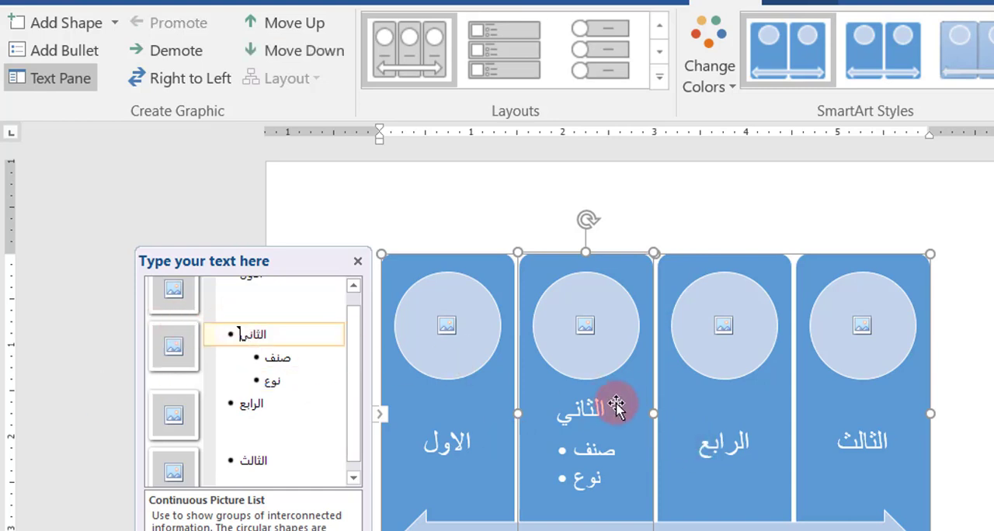
pyautogui.click(268, 357)
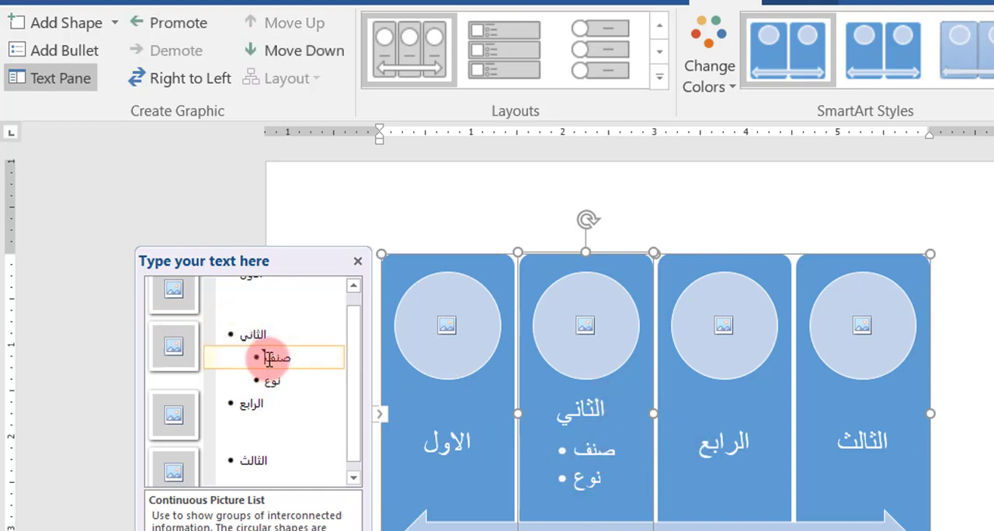
pyautogui.click(187, 23)
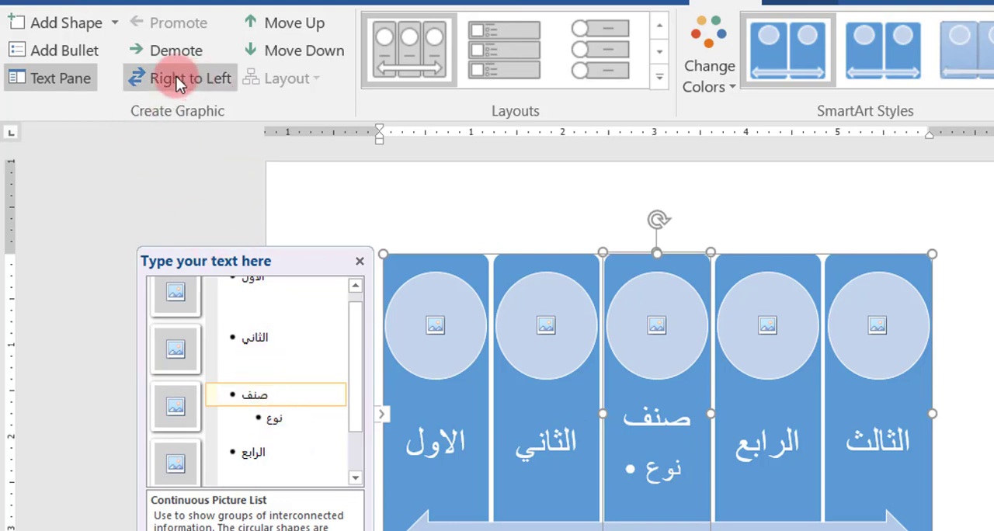
pyautogui.click(196, 61)
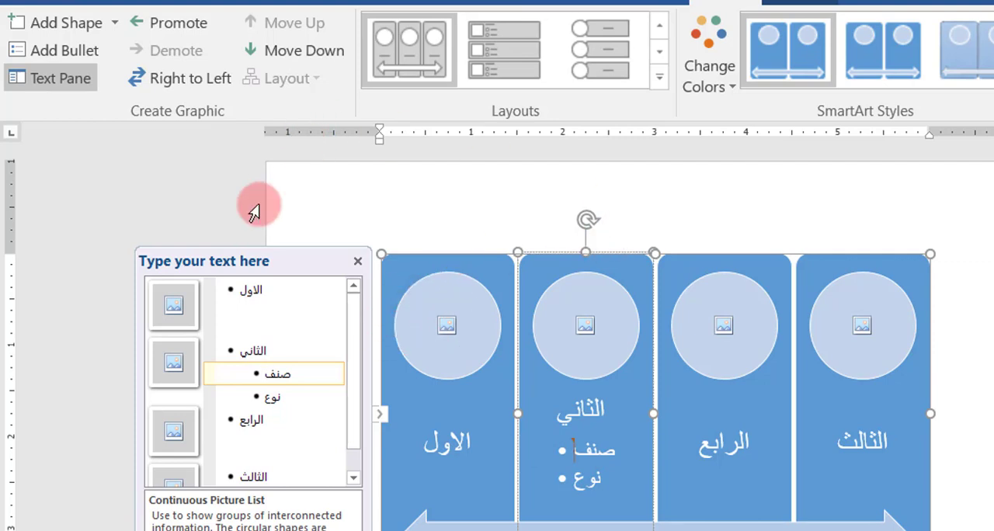
# Step: Flip the graphic's direction to right-to-left and switch it back
pyautogui.click(201, 76)
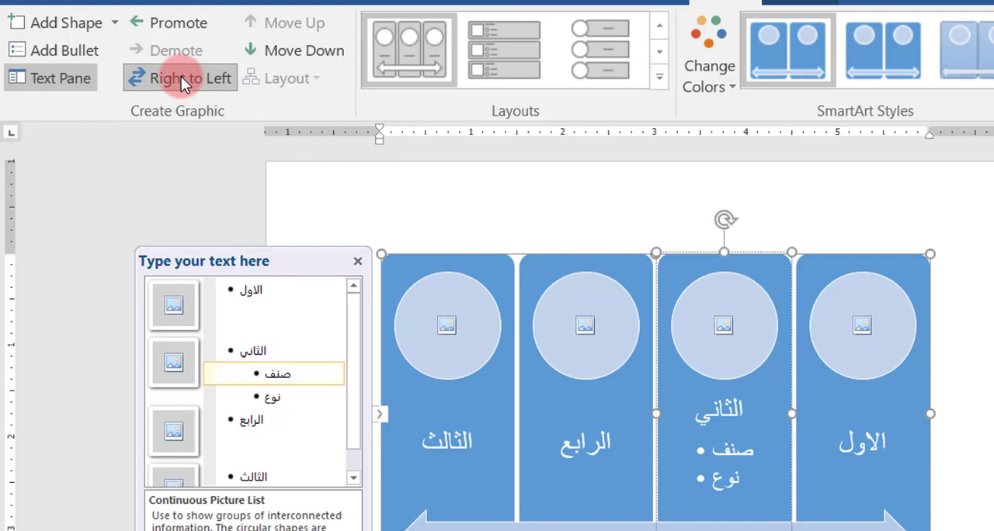
pyautogui.click(181, 77)
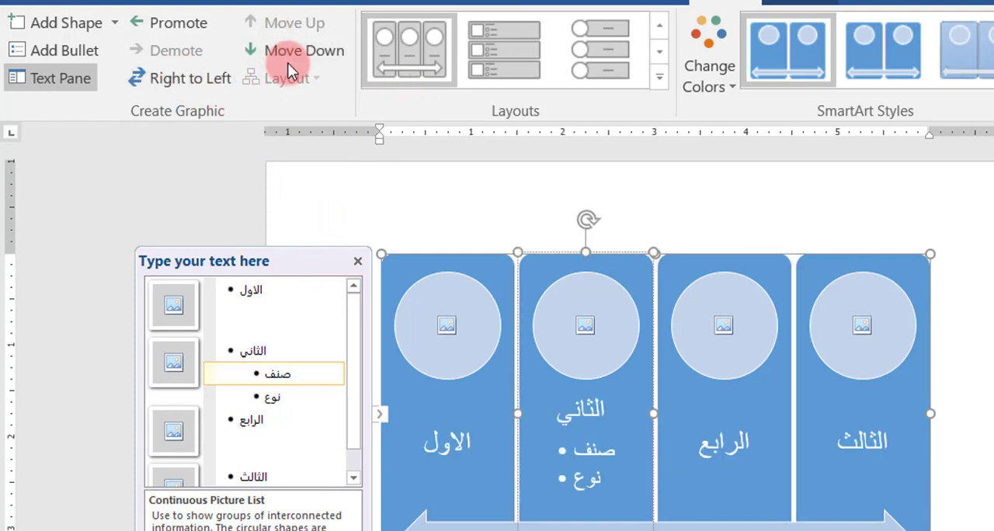
# Step: Reorder the الثاني panel with its bullets, trying it ahead of الاول and placing it after الرابع
pyautogui.click(249, 359)
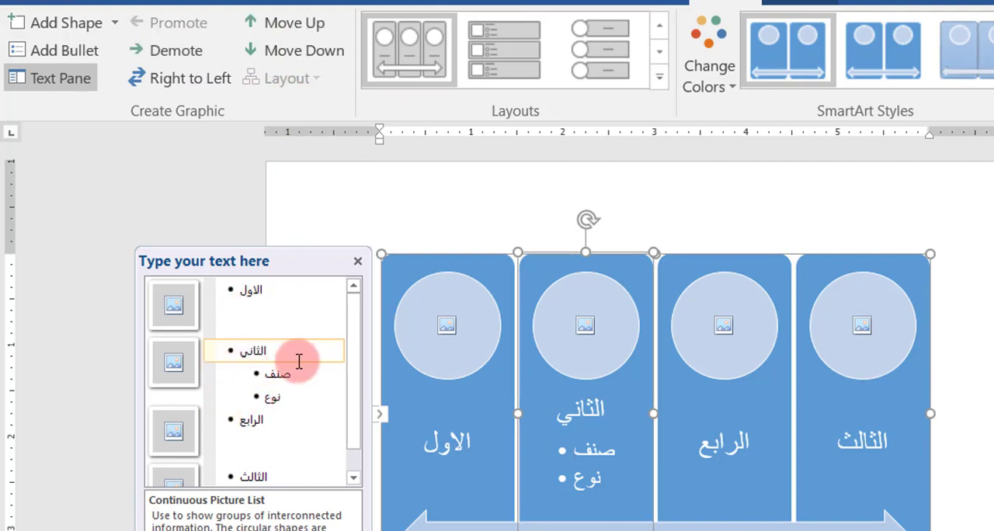
pyautogui.click(289, 30)
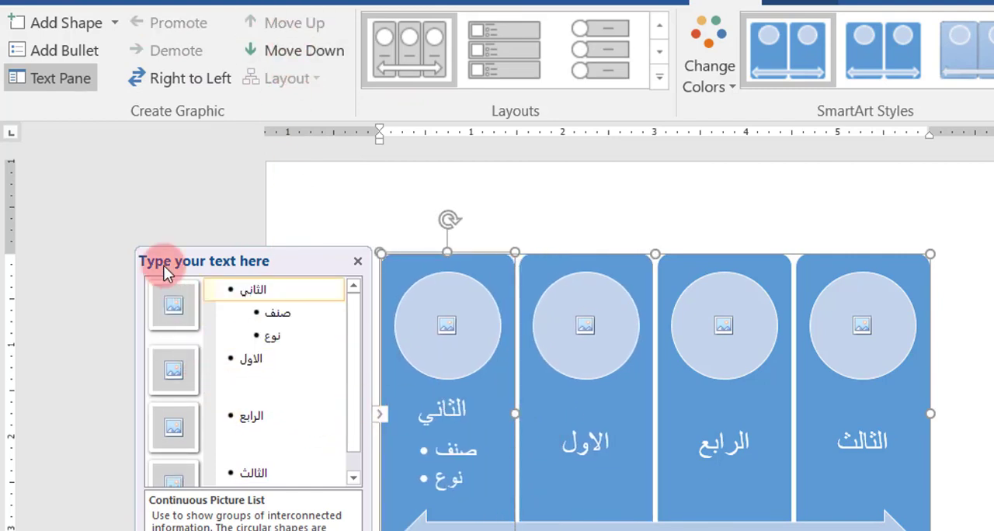
pyautogui.click(295, 50)
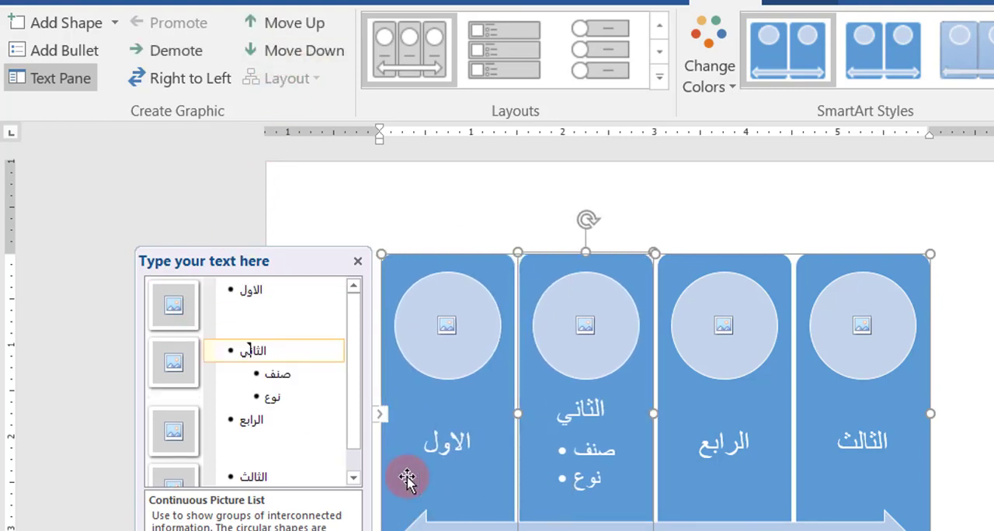
pyautogui.click(268, 51)
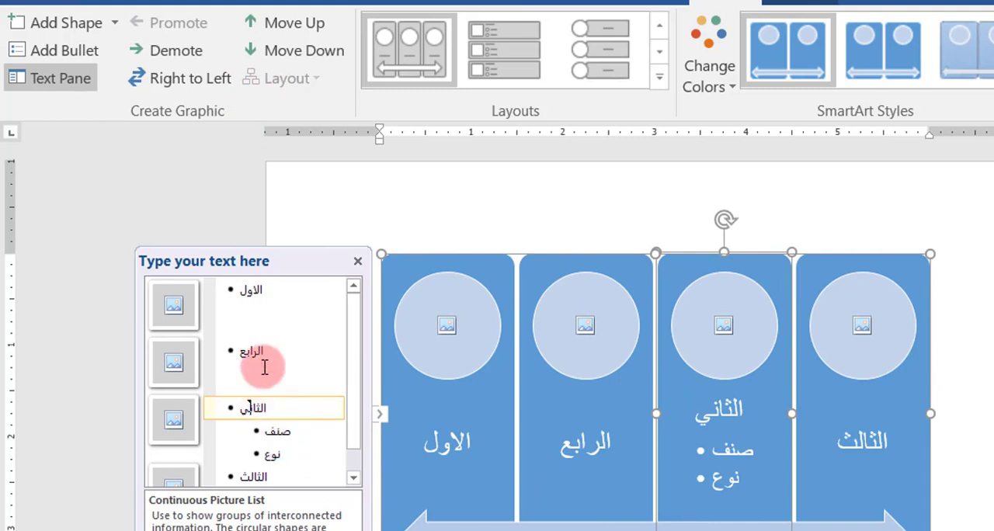
pyautogui.click(267, 429)
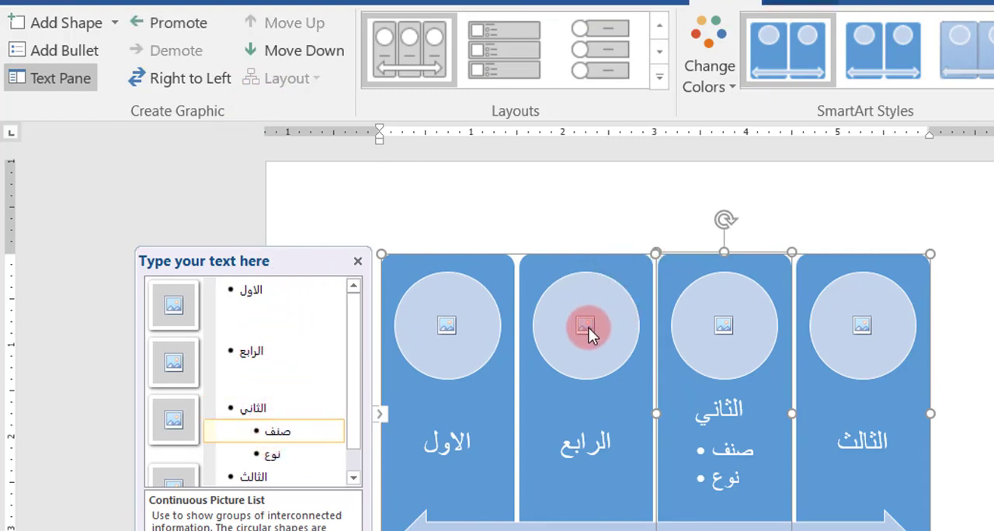
# Step: Insert the coffee cup picture Found_345827064_3467 from the Gallery folder into the الرابع panel's picture circle
pyautogui.click(268, 348)
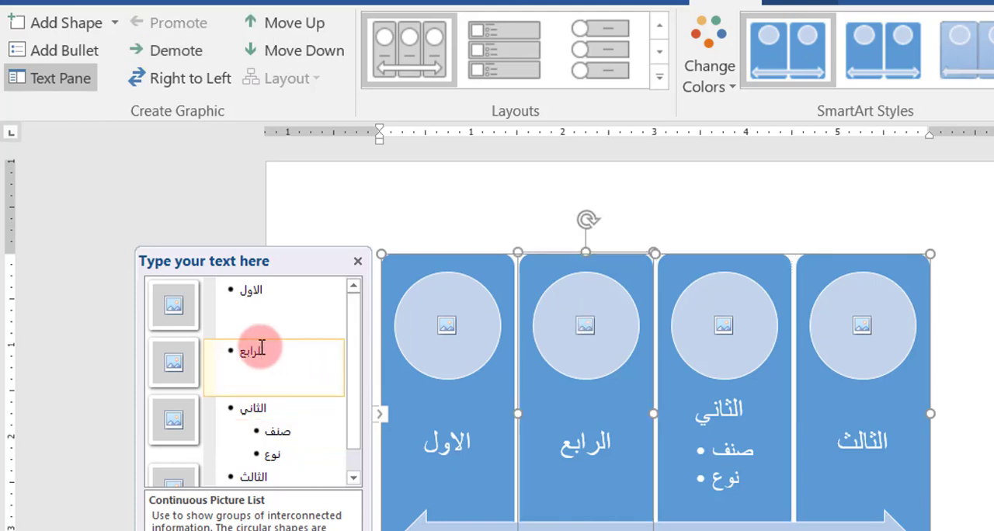
pyautogui.click(584, 325)
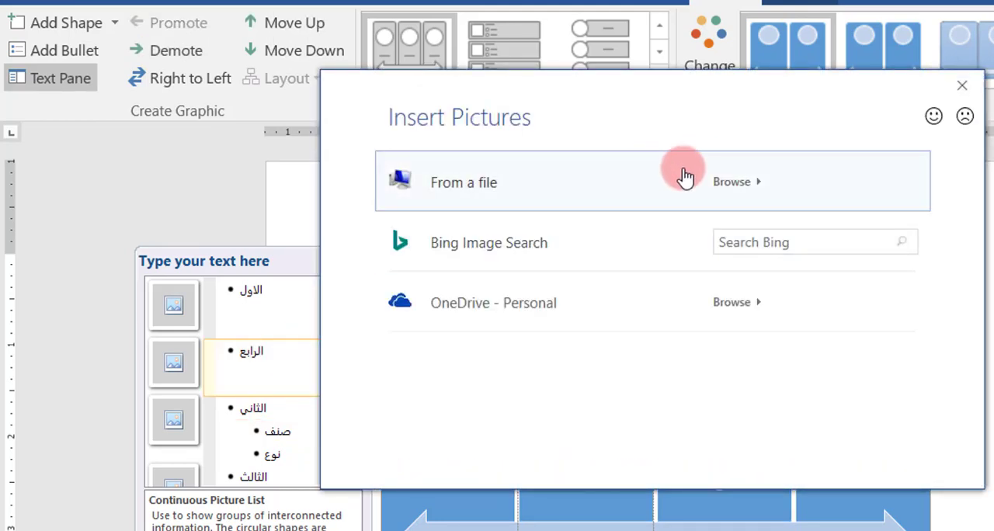
pyautogui.click(749, 189)
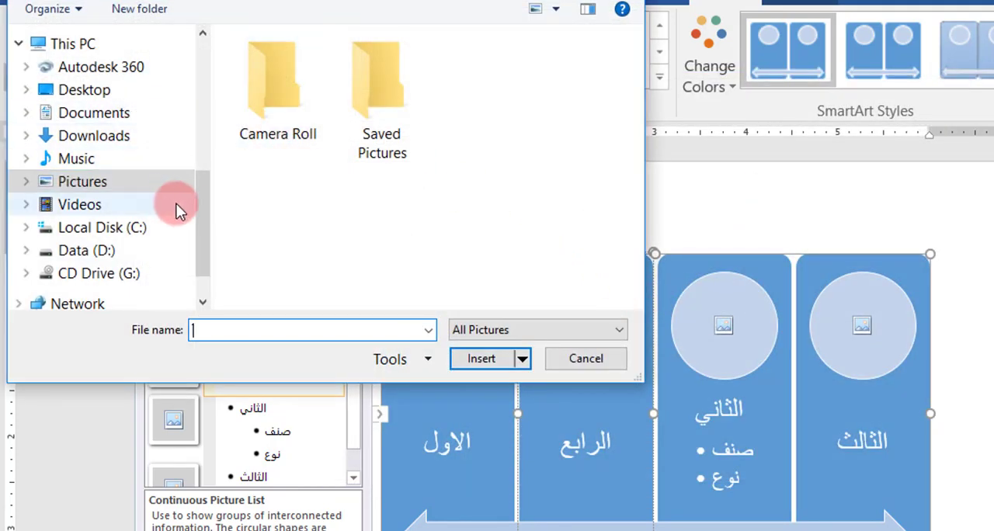
pyautogui.moveTo(203, 208); pyautogui.dragTo(199, 123)
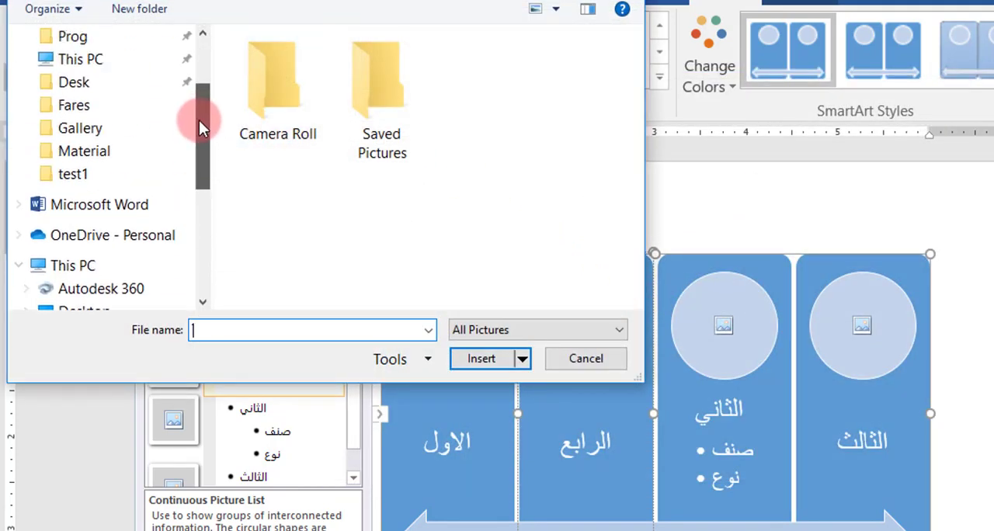
pyautogui.click(105, 136)
pyautogui.scroll(-5, 459, 200)
pyautogui.click(405, 89)
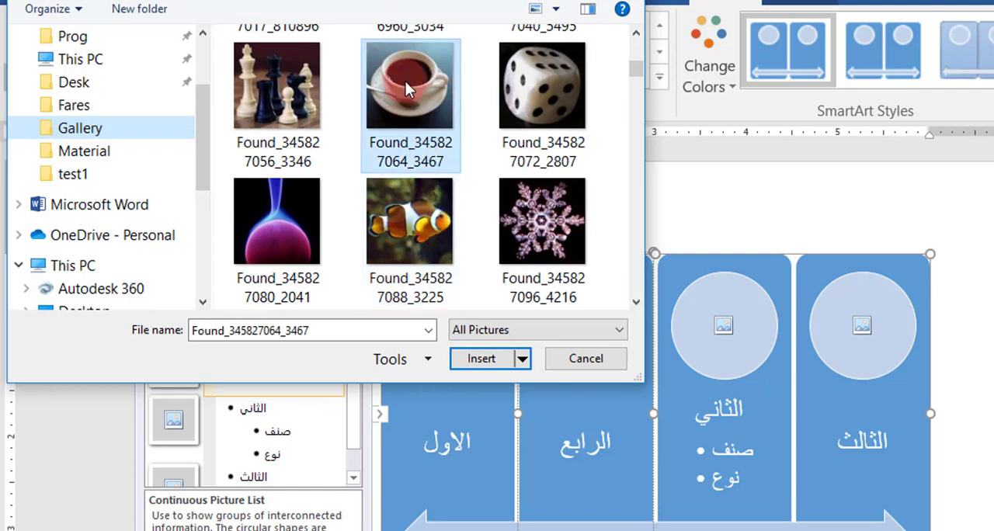
pyautogui.click(491, 358)
# Step: Insert the pink flower picture Found_345827112_3572 from file into the الاول panel's picture circle
pyautogui.click(439, 328)
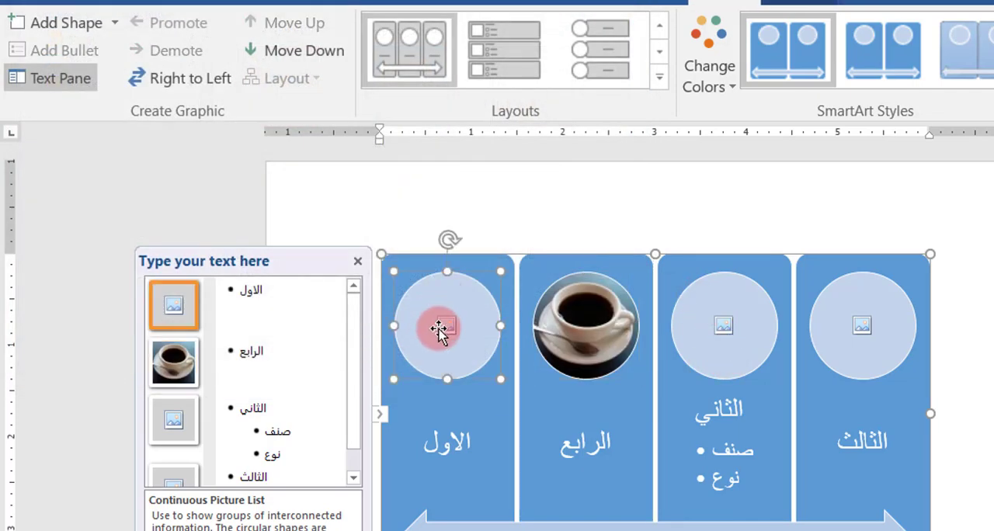
pyautogui.click(447, 330)
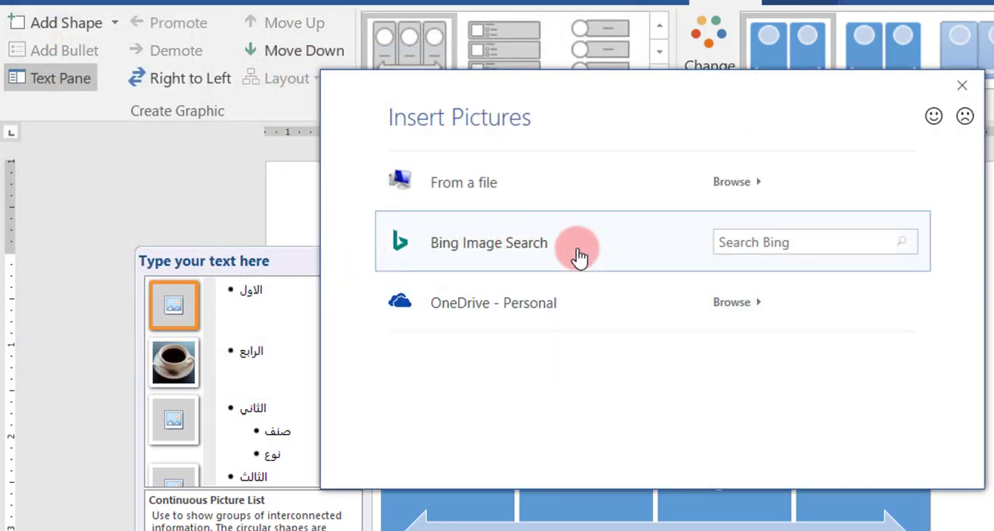
pyautogui.click(738, 189)
pyautogui.scroll(-10, 544, 241)
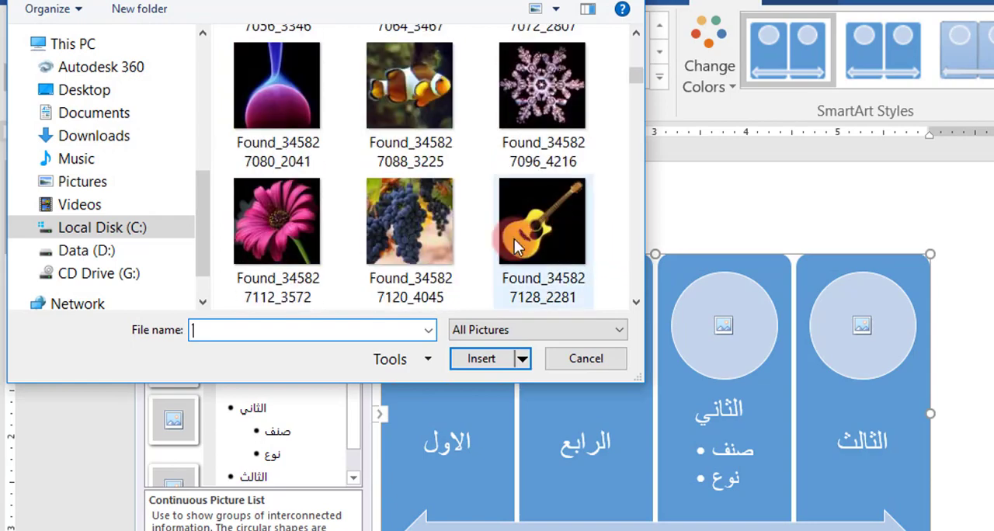
pyautogui.click(307, 214)
pyautogui.click(475, 357)
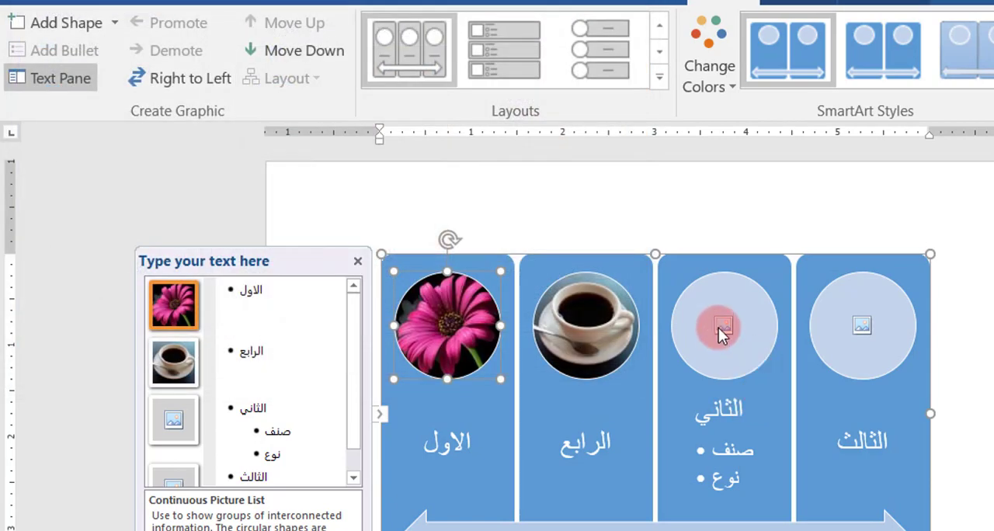
# Step: Insert the yellow guitar picture Found_345827128_2281 from file into the الثاني panel's picture circle
pyautogui.click(722, 331)
pyautogui.click(731, 186)
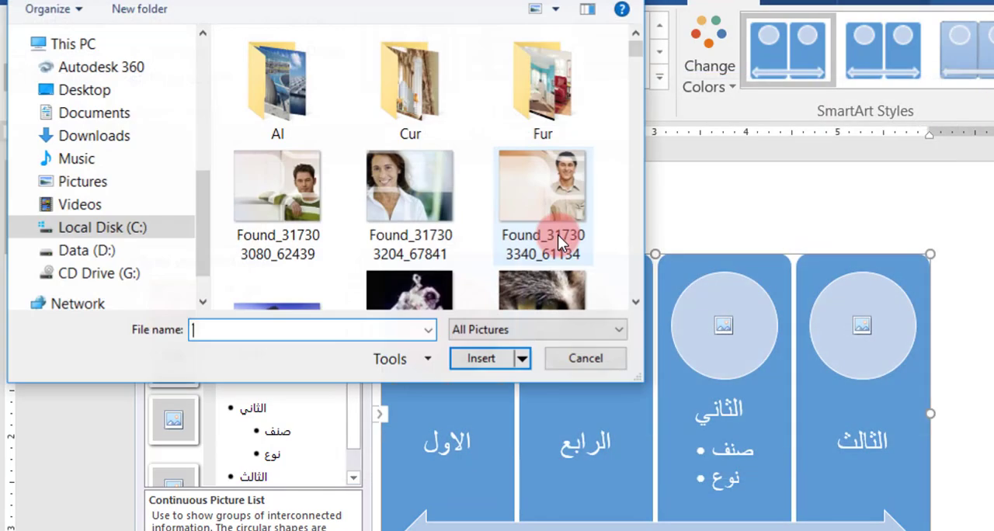
pyautogui.scroll(-10, 458, 210)
pyautogui.click(528, 233)
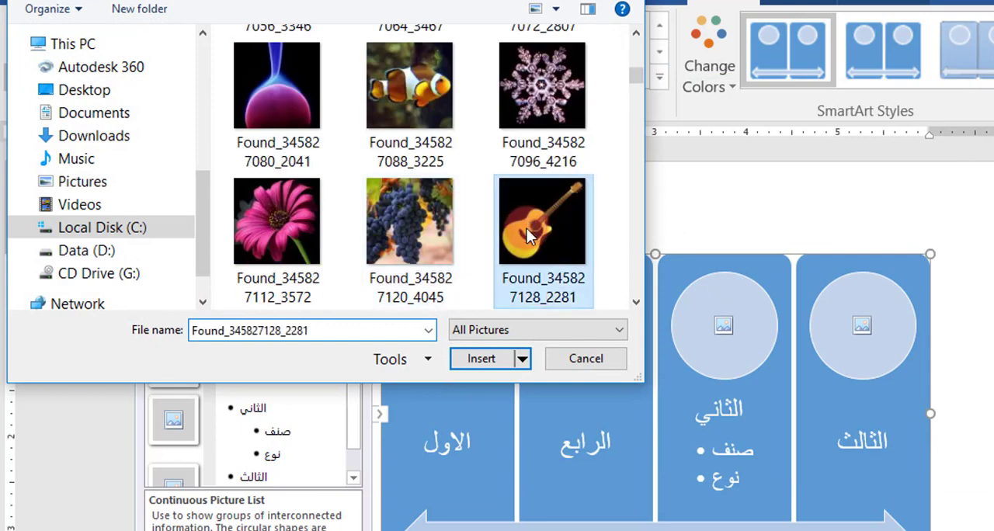
pyautogui.click(499, 363)
# Step: Insert the rocket picture Found_345827136_3121 from file into the الثالث panel's picture circle
pyautogui.click(845, 333)
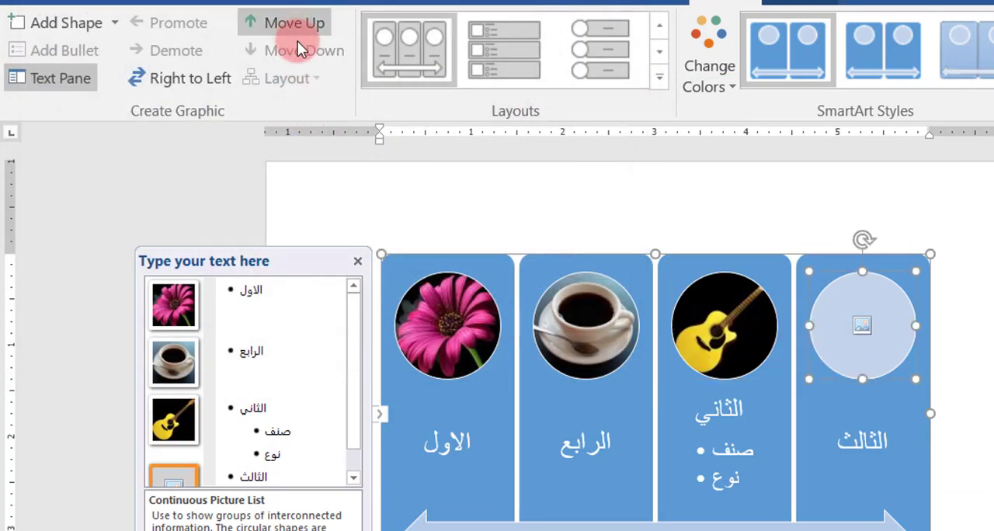
pyautogui.click(861, 326)
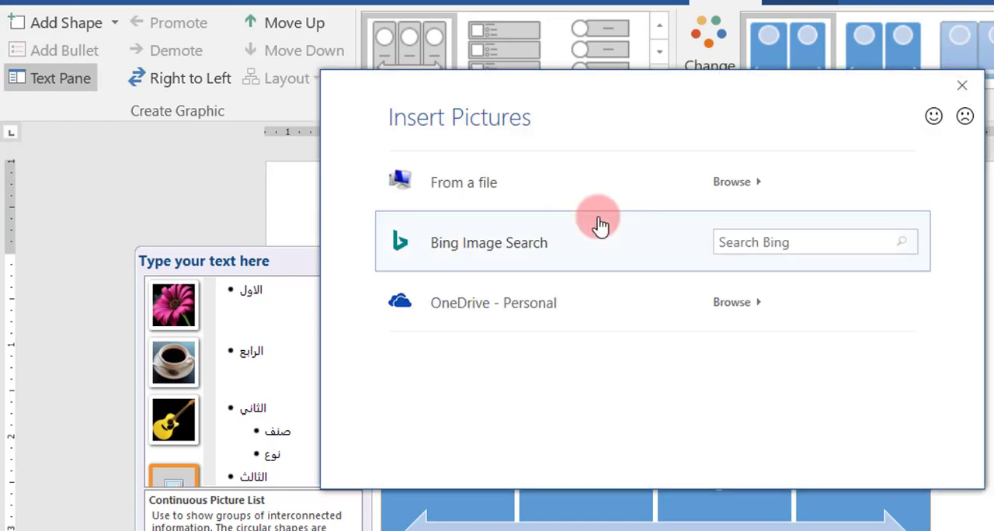
pyautogui.click(726, 182)
pyautogui.scroll(-5, 497, 233)
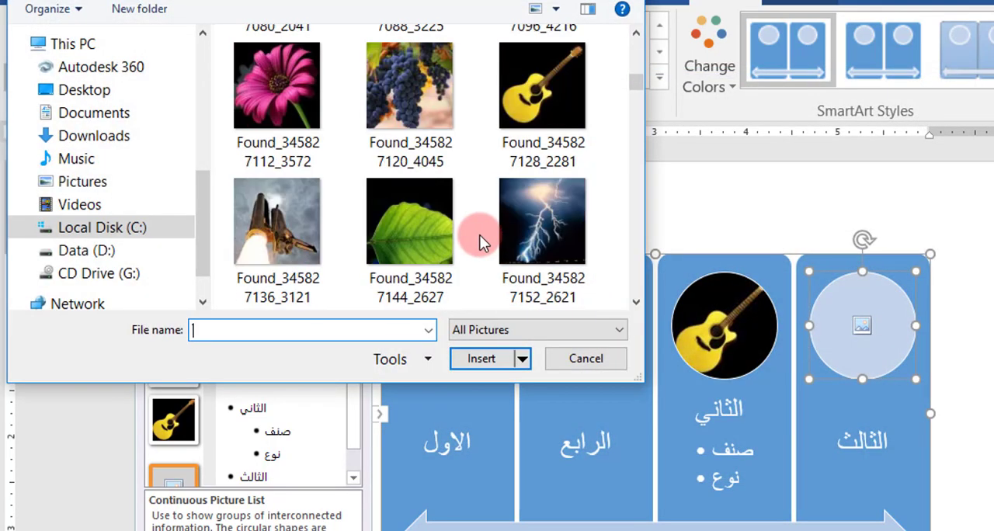
pyautogui.click(291, 219)
pyautogui.click(489, 361)
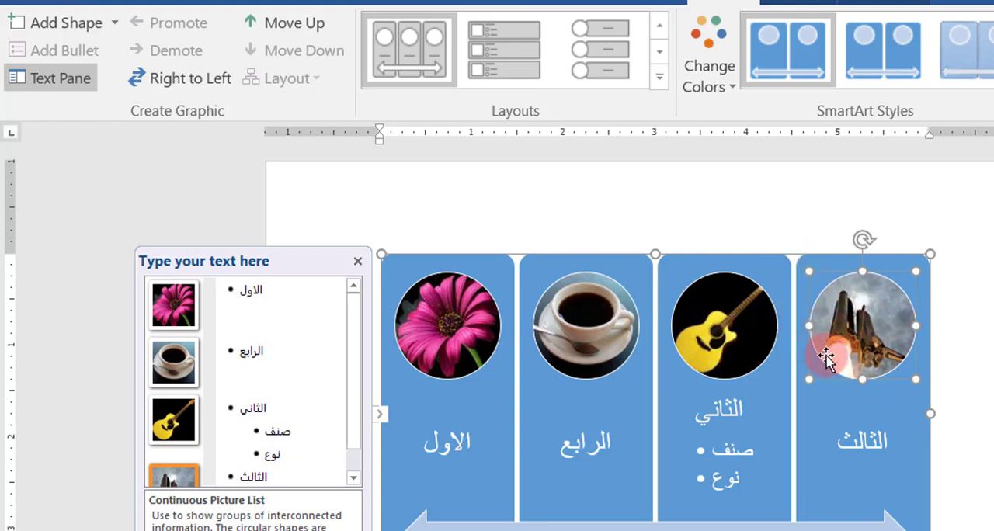
# Step: Change the coffee cup picture's shape to a rectangle with two diagonally opposite snipped corners
pyautogui.click(596, 349)
pyautogui.rightClick(596, 348)
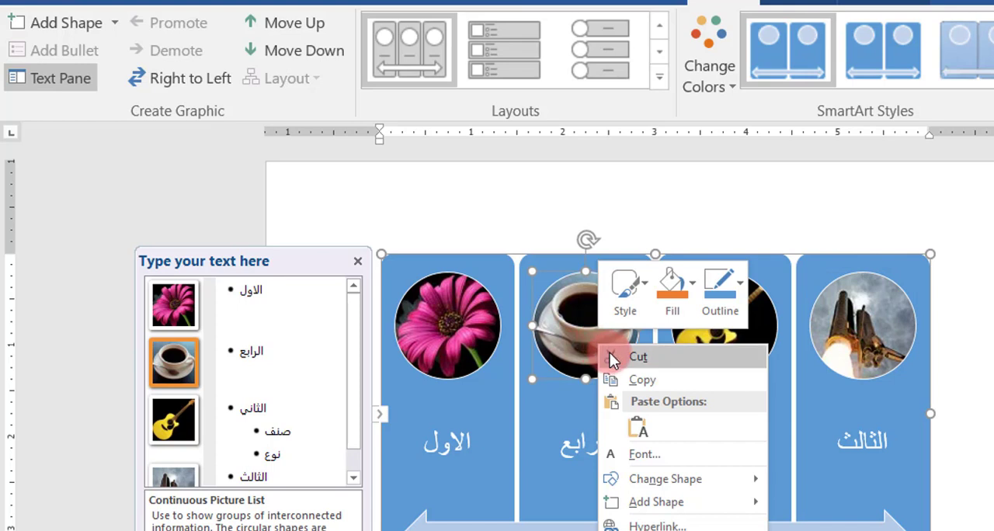
pyautogui.moveTo(691, 480)
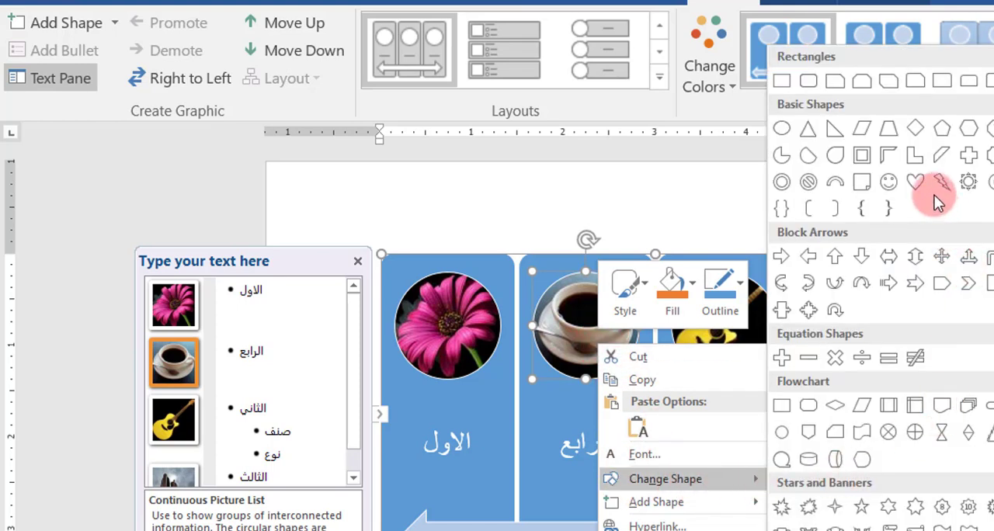
pyautogui.click(890, 90)
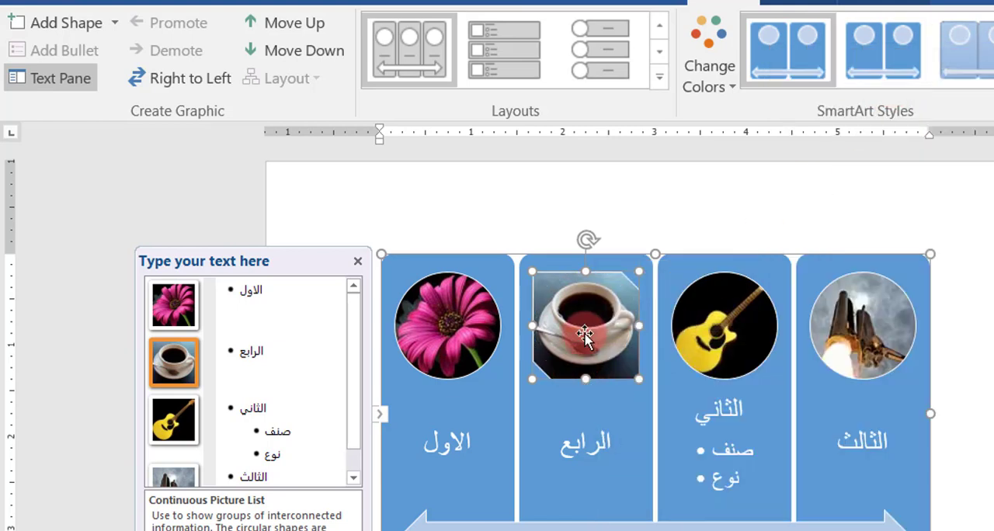
# Step: Change the rocket picture's shape in the الثالث panel to a hexagon
pyautogui.click(873, 330)
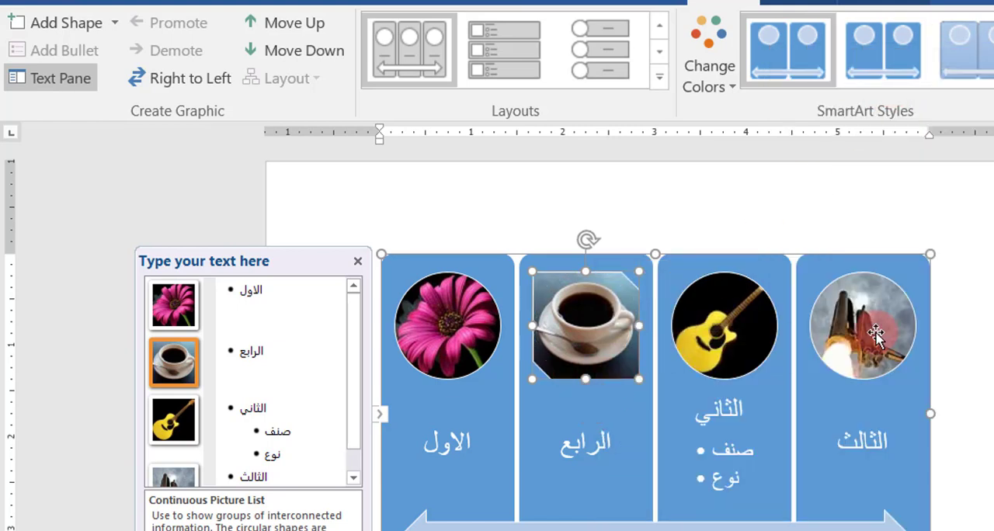
pyautogui.rightClick(875, 334)
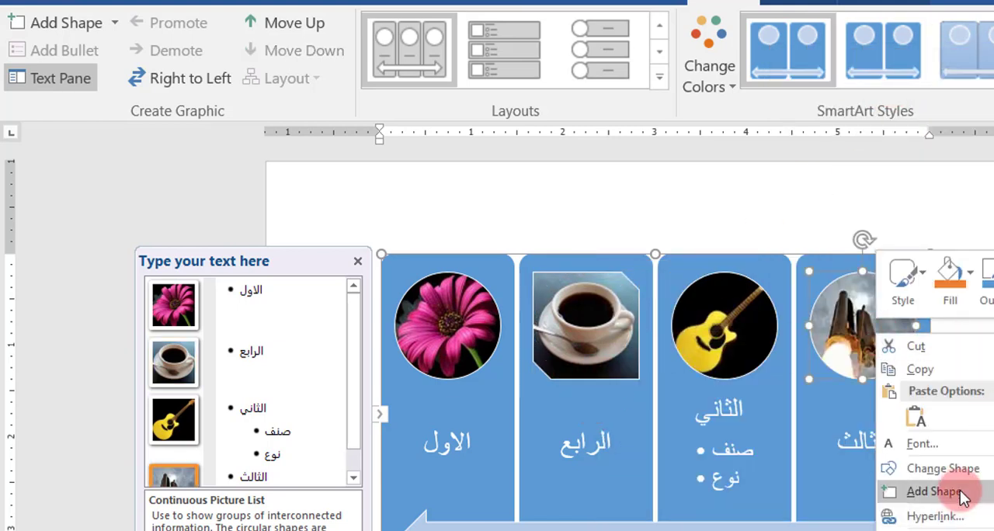
pyautogui.moveTo(955, 469)
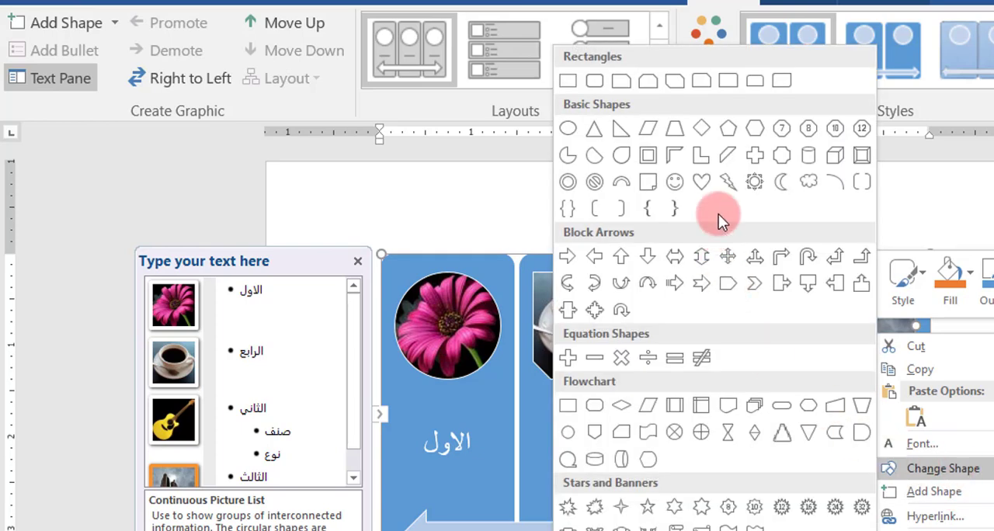
pyautogui.click(765, 127)
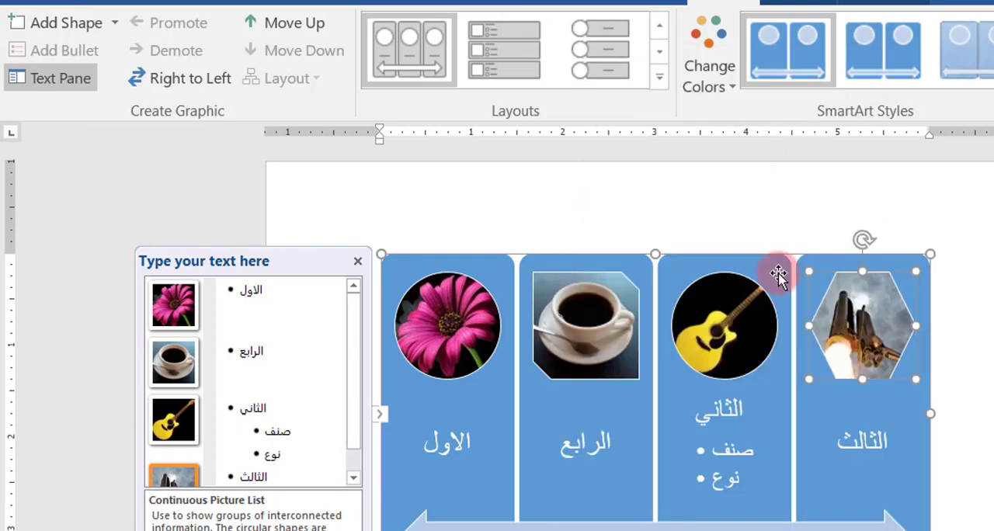
# Step: Recolour the whole SmartArt graphic with the Colorful scheme running from gold through green and teal to blue, and apply the tilted 3-D block style
pyautogui.click(740, 412)
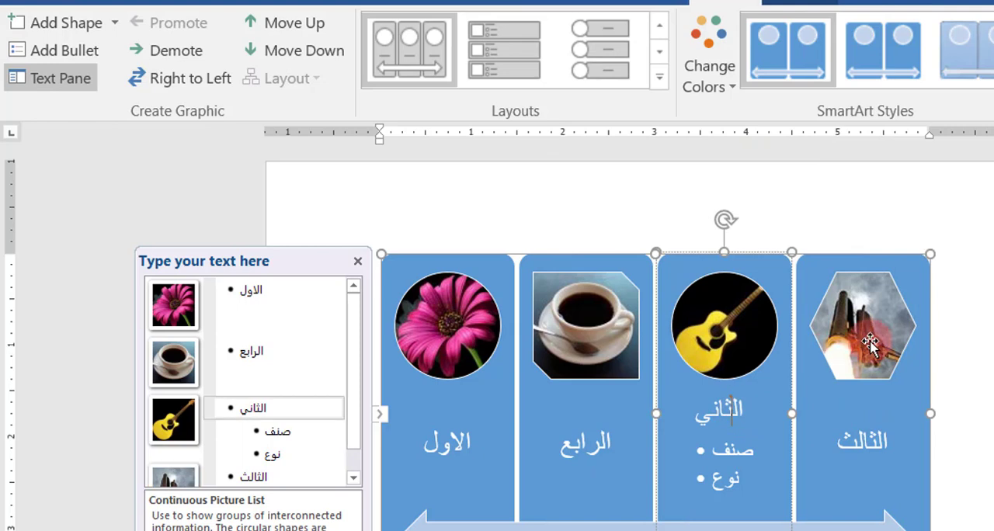
pyautogui.click(896, 264)
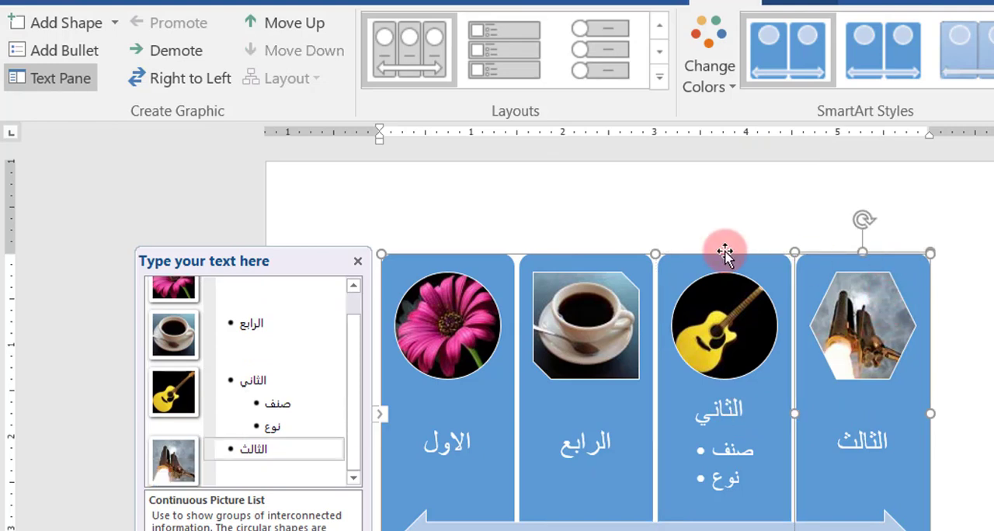
pyautogui.click(466, 257)
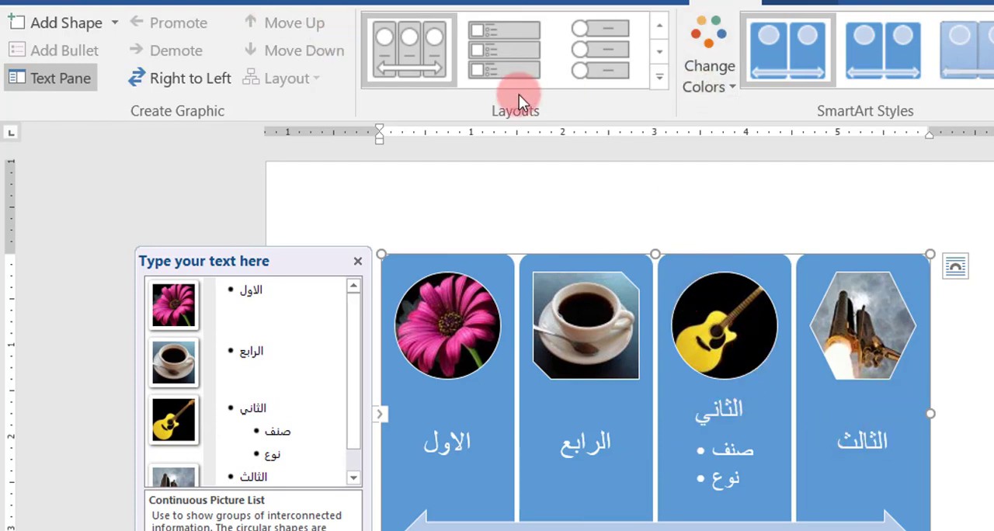
pyautogui.click(732, 85)
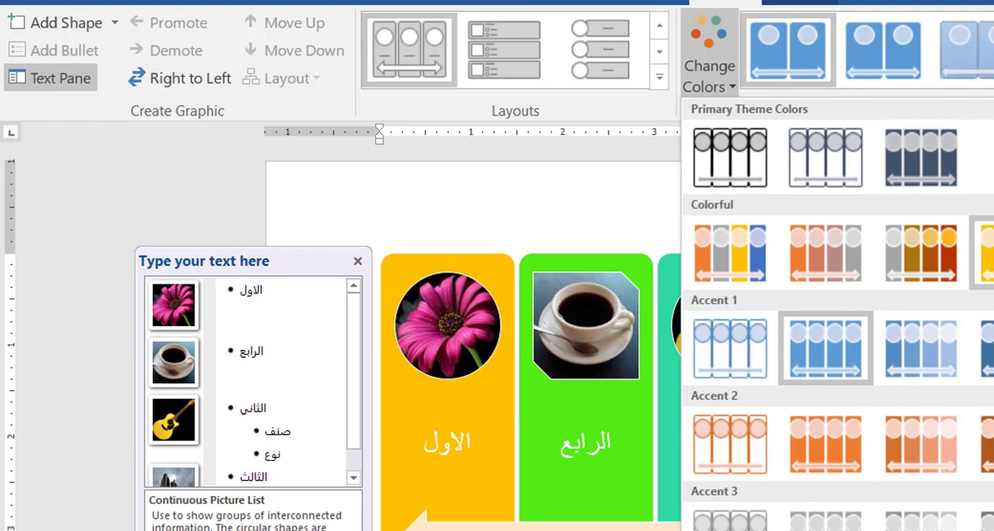
pyautogui.click(985, 253)
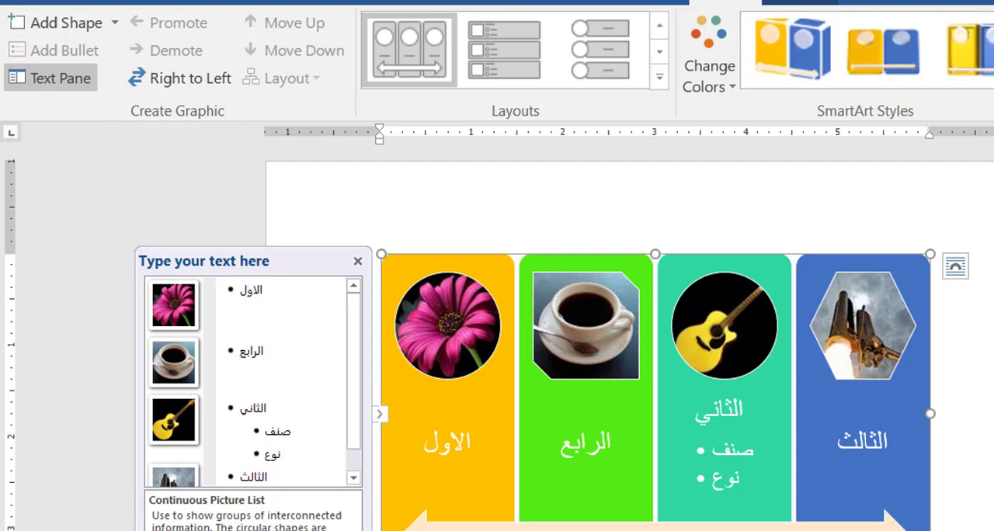
pyautogui.click(812, 43)
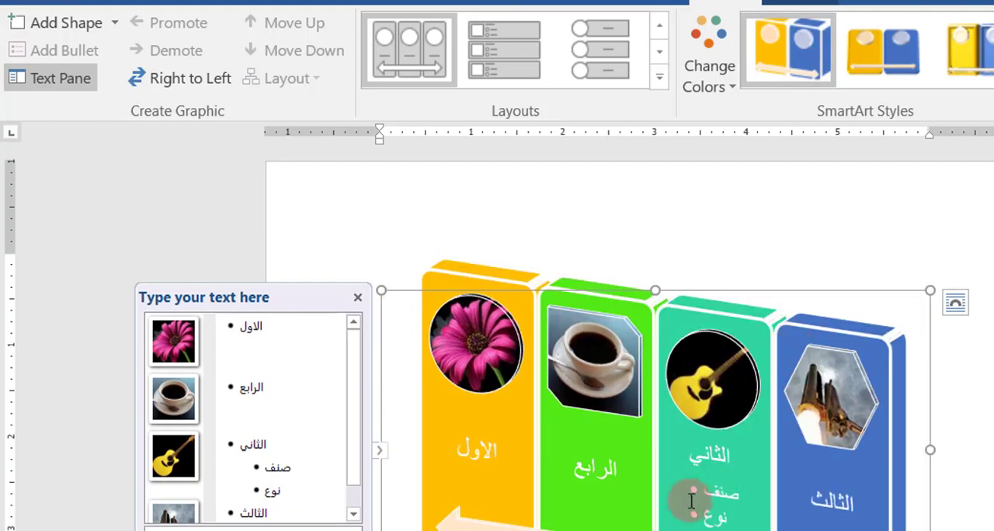
pyautogui.scroll(-3, 898, 357)
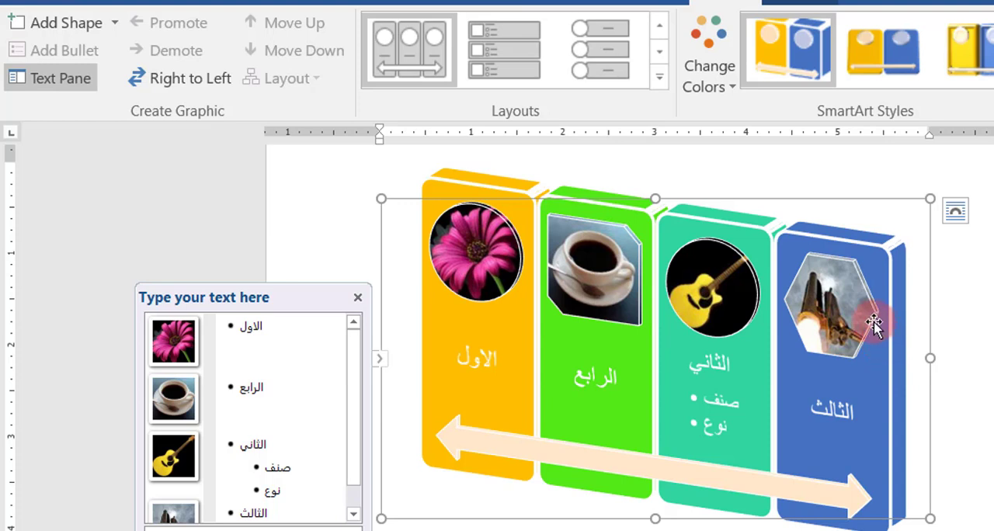
# Step: Give the whole graphic's background a solid light orange fill from the theme colours and make it partly transparent
pyautogui.rightClick(858, 247)
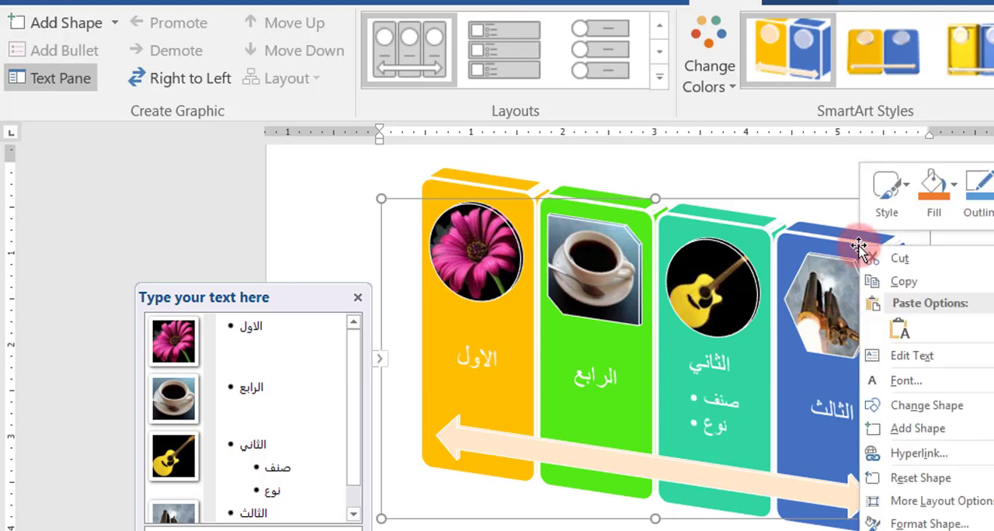
pyautogui.click(929, 525)
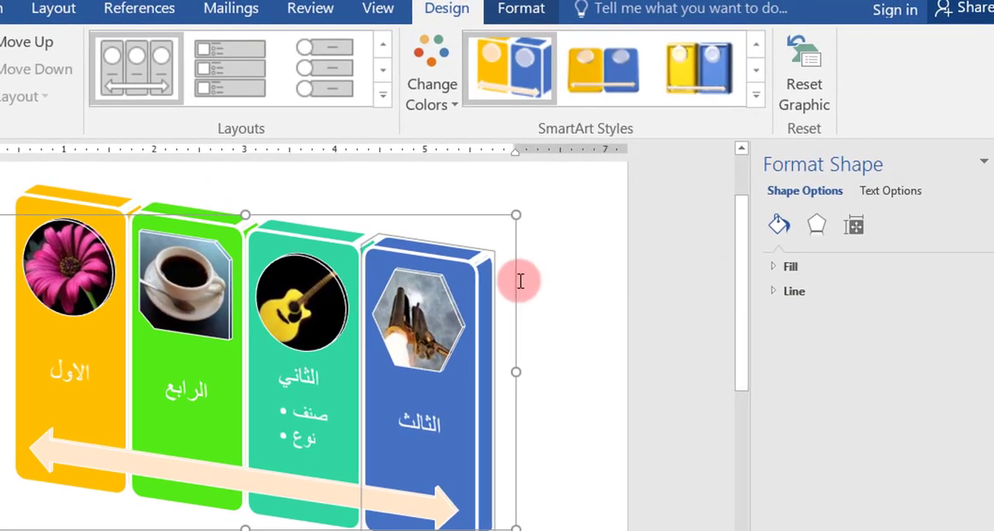
pyautogui.click(466, 216)
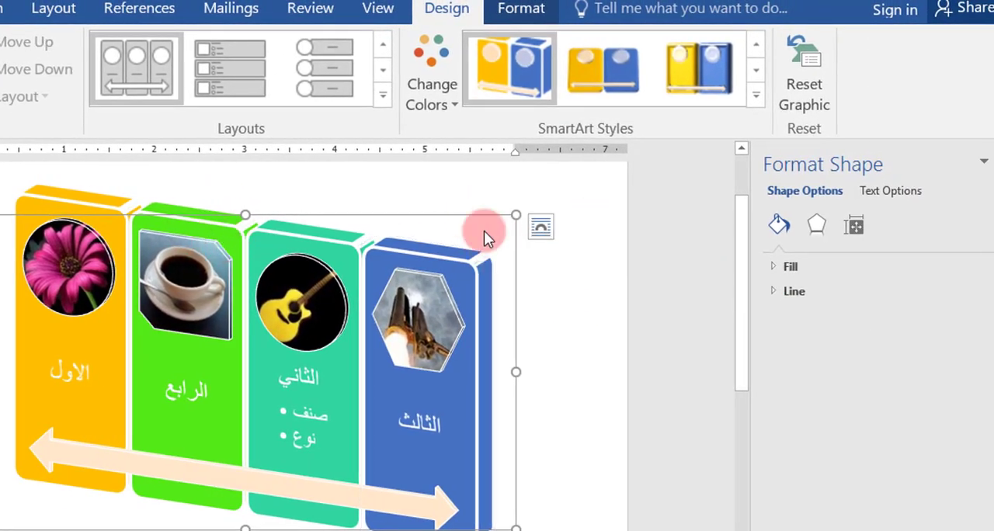
pyautogui.click(892, 192)
pyautogui.click(810, 195)
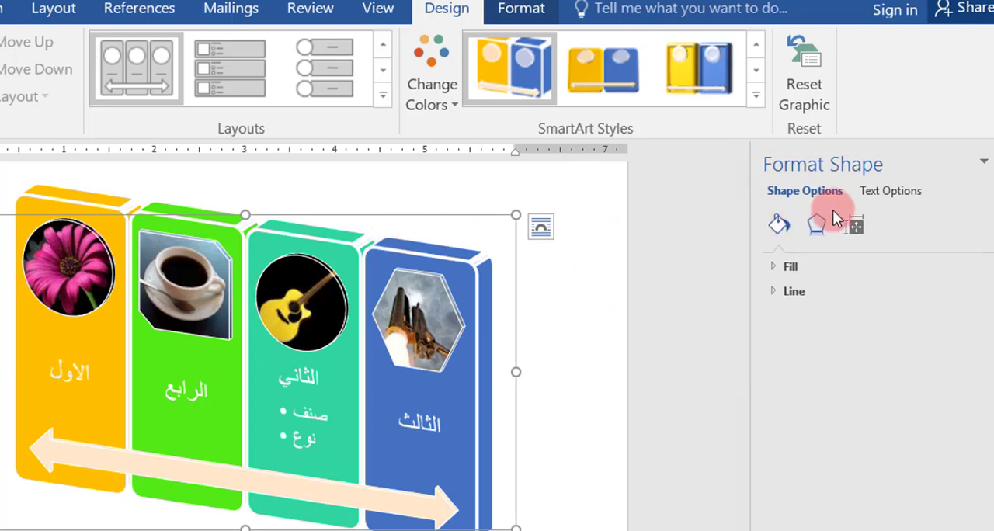
pyautogui.click(869, 192)
pyautogui.click(802, 195)
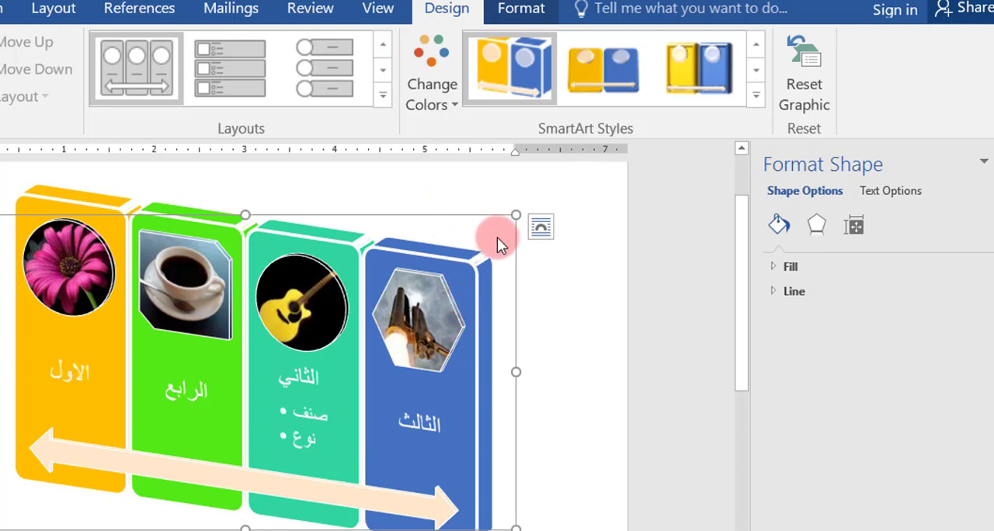
pyautogui.click(777, 266)
pyautogui.click(792, 320)
pyautogui.click(963, 413)
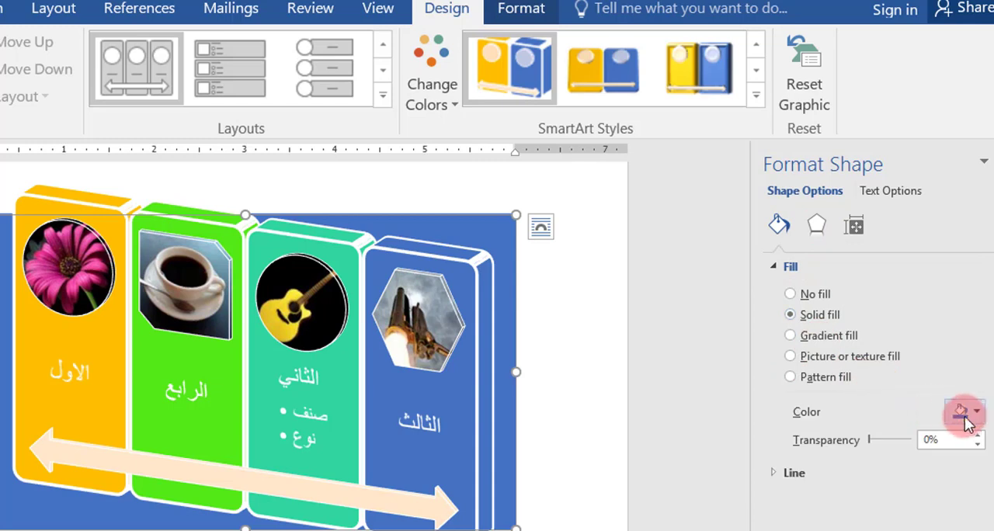
pyautogui.click(942, 484)
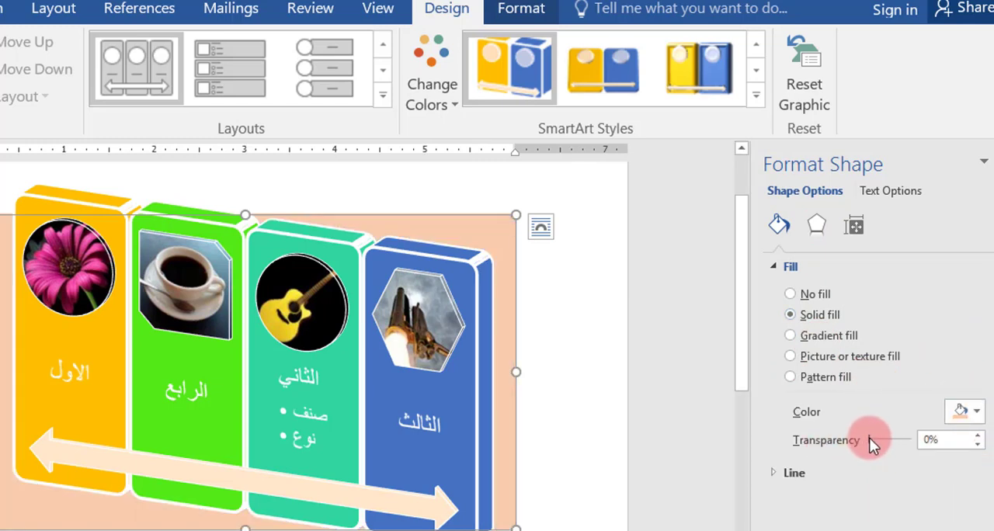
pyautogui.moveTo(869, 438); pyautogui.dragTo(894, 441)
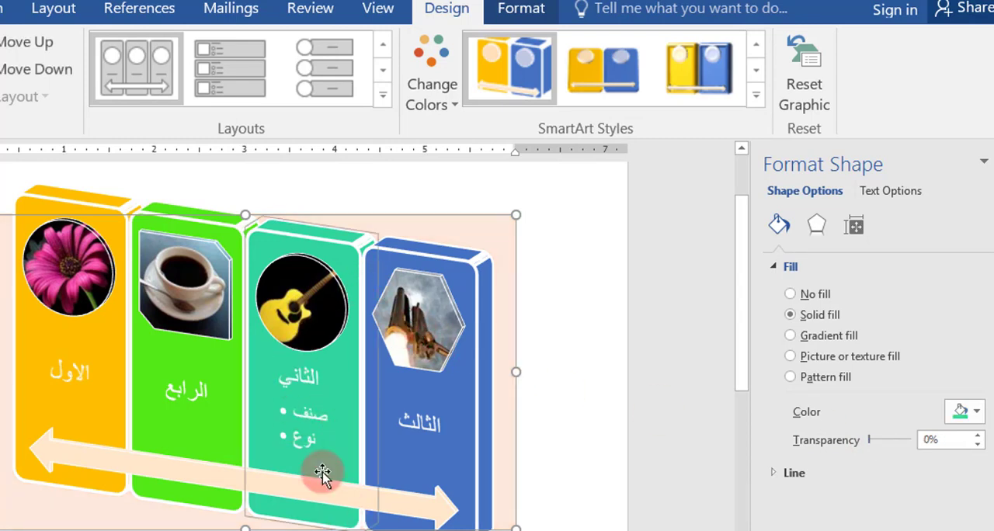
# Step: Fill the الثاني panel with a solid light orange theme colour, darker than the background, at 5% transparency
pyautogui.click(346, 491)
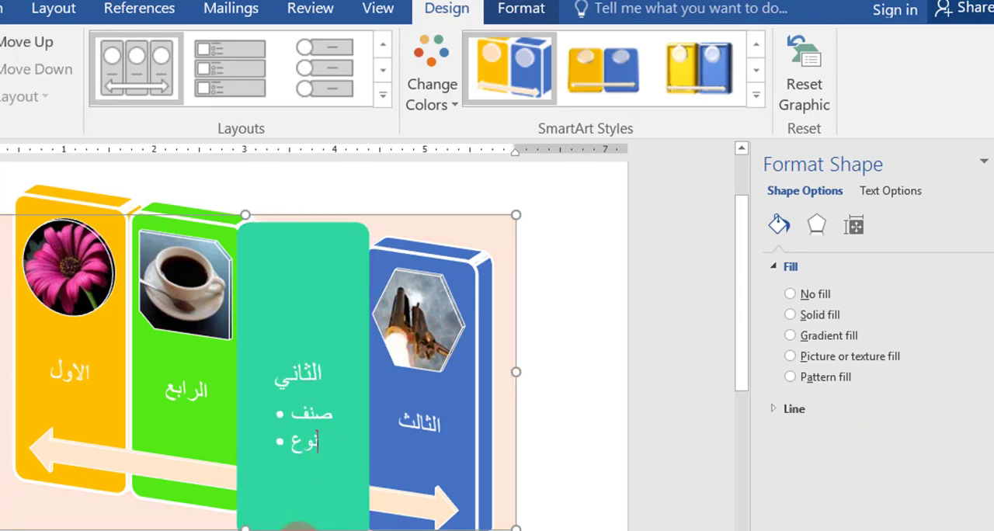
pyautogui.click(306, 530)
pyautogui.click(330, 471)
pyautogui.click(852, 363)
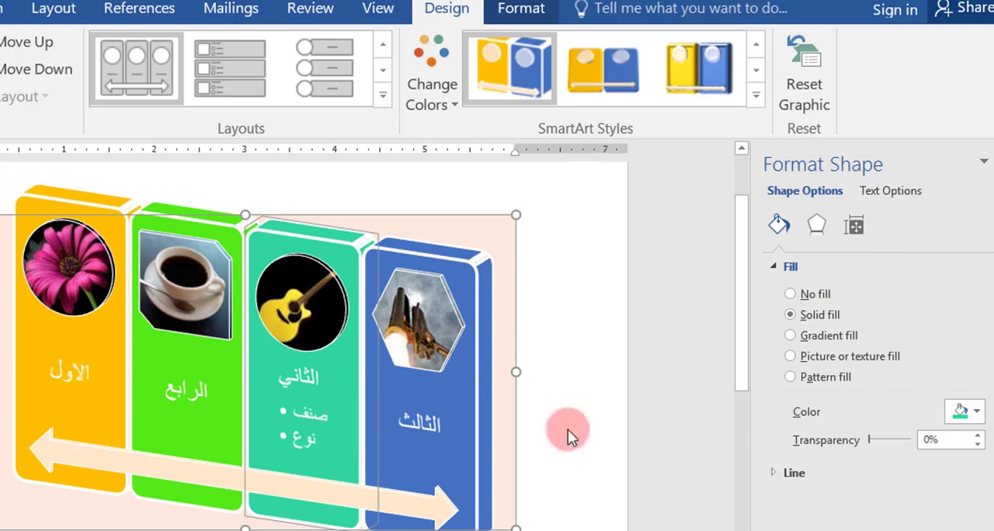
pyautogui.click(982, 419)
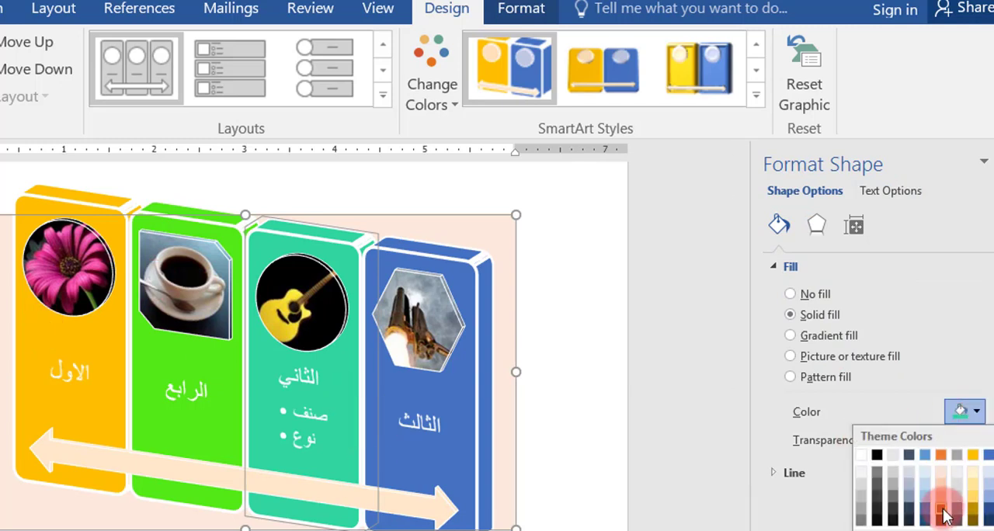
pyautogui.click(941, 495)
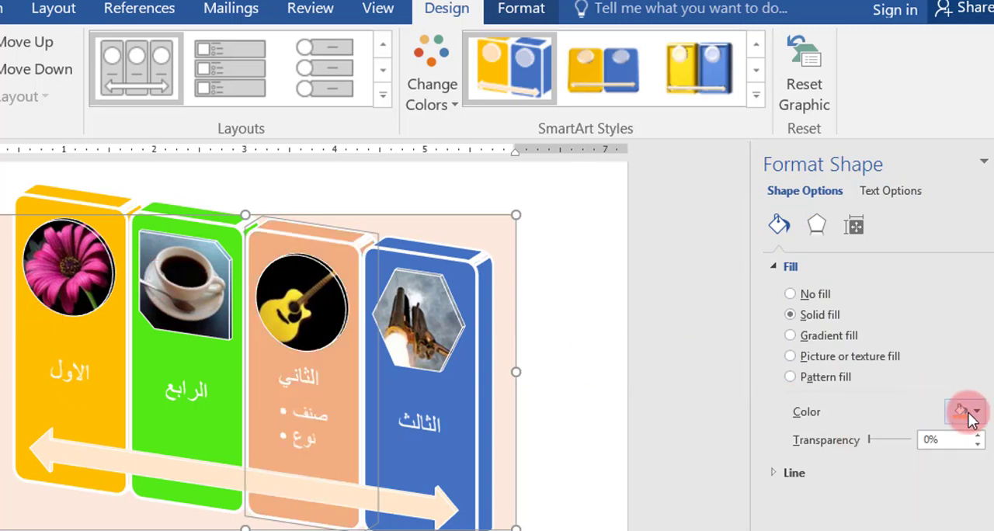
pyautogui.moveTo(873, 440)
pyautogui.mouseDown()
pyautogui.moveTo(886, 438)
pyautogui.moveTo(870, 439)
pyautogui.mouseUp()
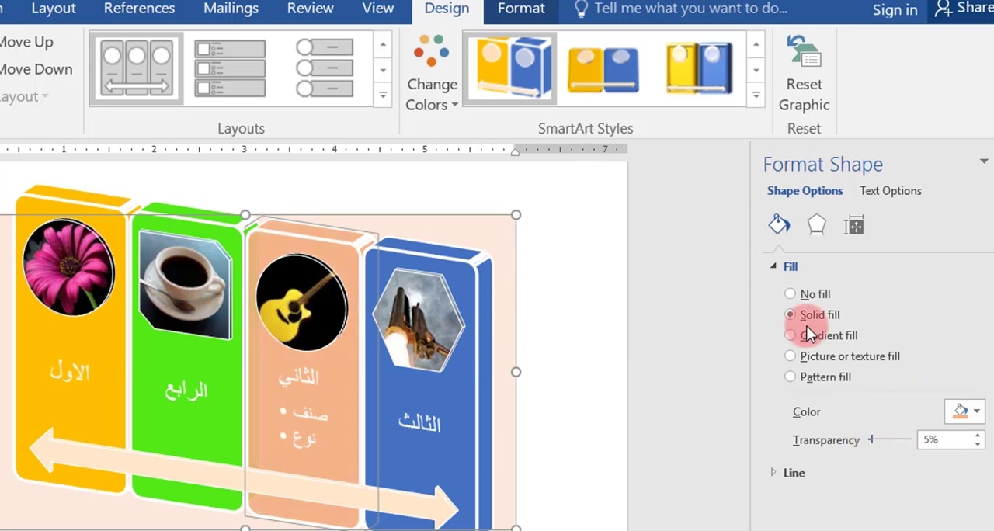
# Step: Add a reflection preset with 50% transparency, 0.5 pt blur and 4 pt distance to the الثاني panel, and set its size to 37%
pyautogui.click(800, 475)
pyautogui.click(816, 227)
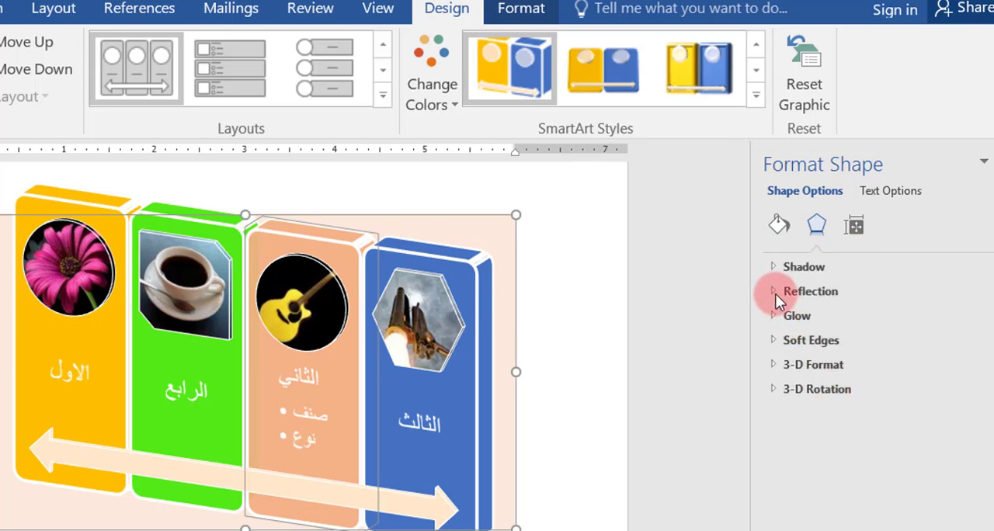
pyautogui.click(773, 292)
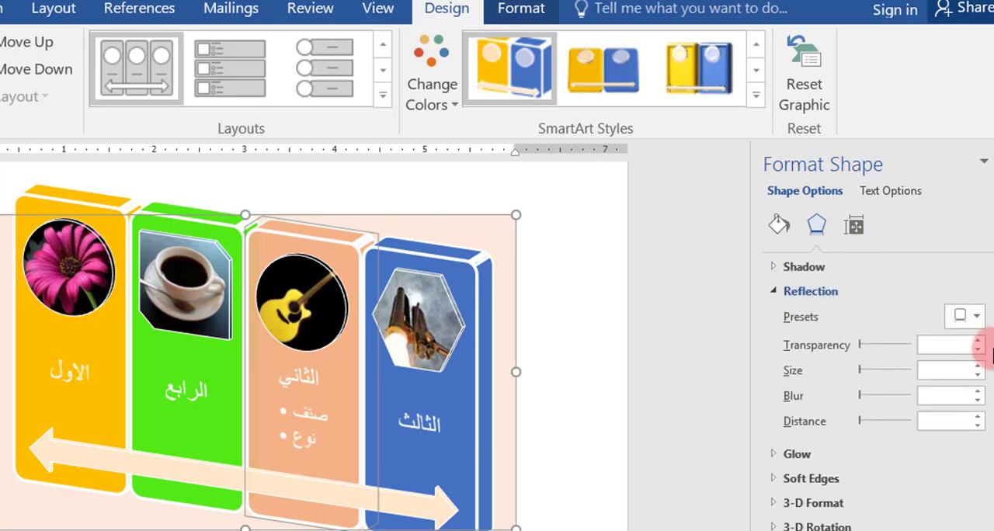
pyautogui.click(966, 316)
pyautogui.click(921, 519)
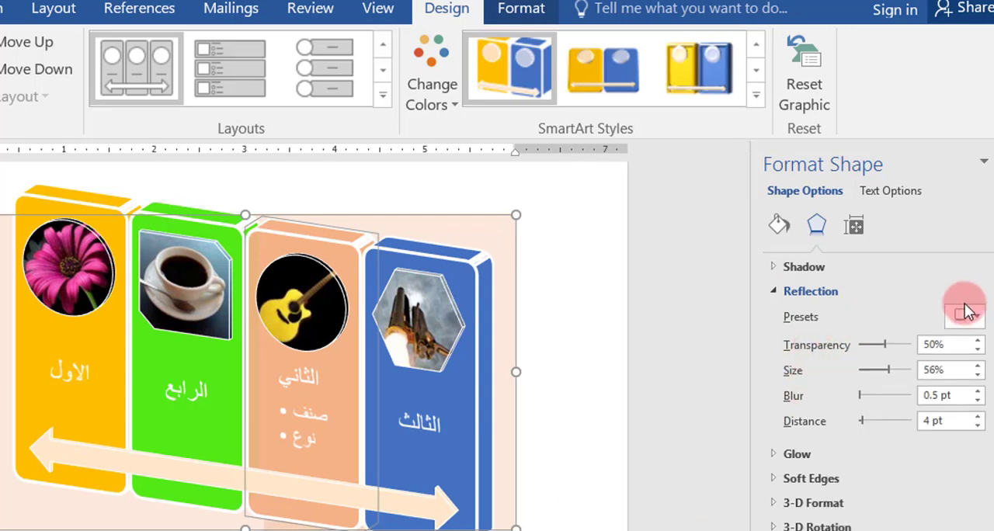
pyautogui.moveTo(886, 368); pyautogui.dragTo(878, 368)
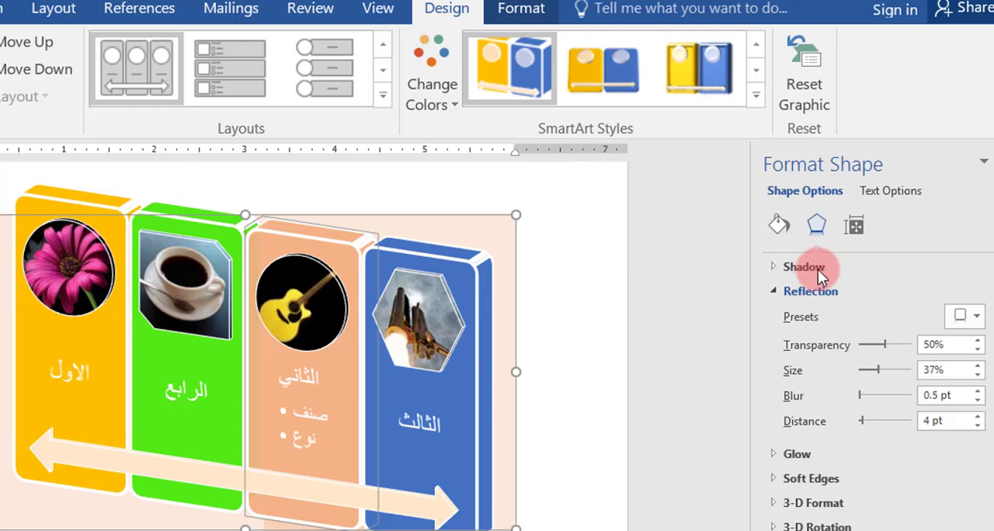
pyautogui.click(774, 292)
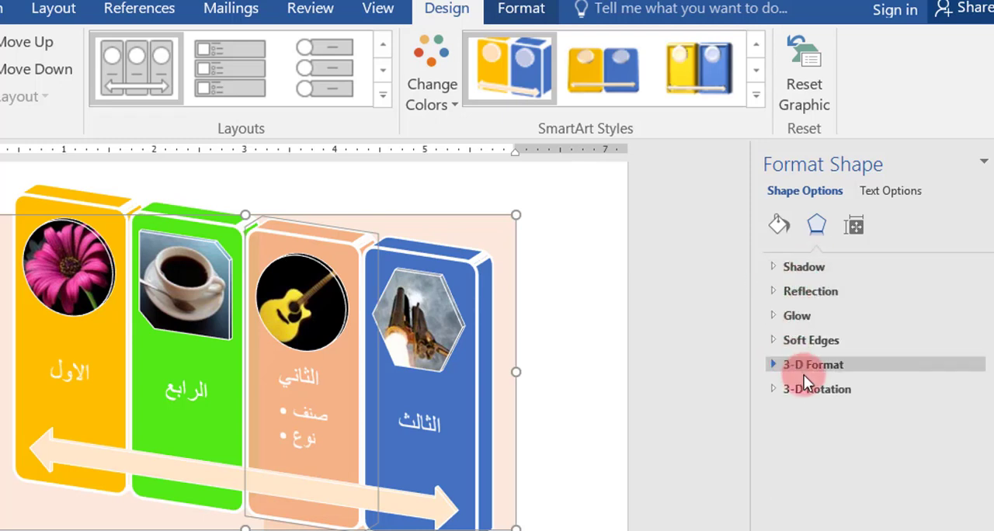
# Step: Apply a bottom bevel preset with 9 pt width and 6 pt height to the الثاني panel
pyautogui.click(771, 365)
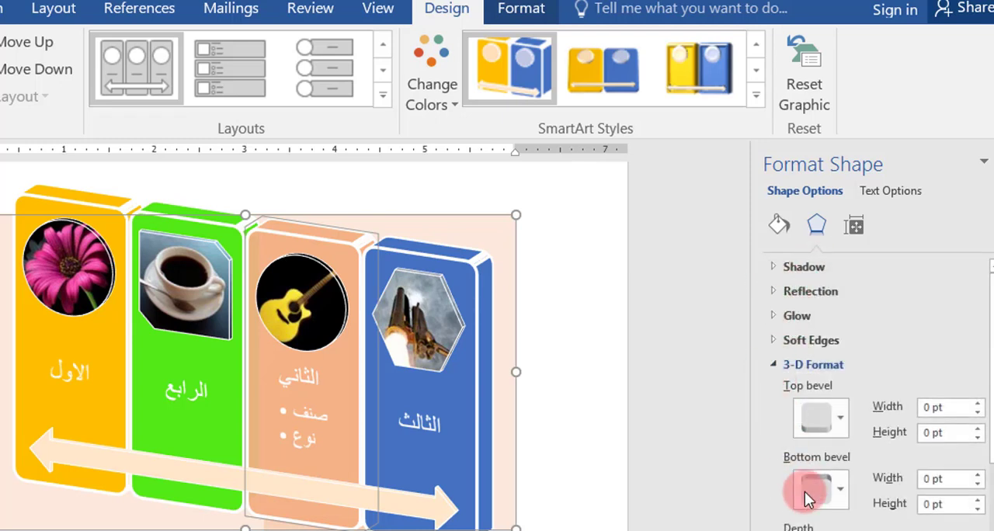
pyautogui.click(840, 488)
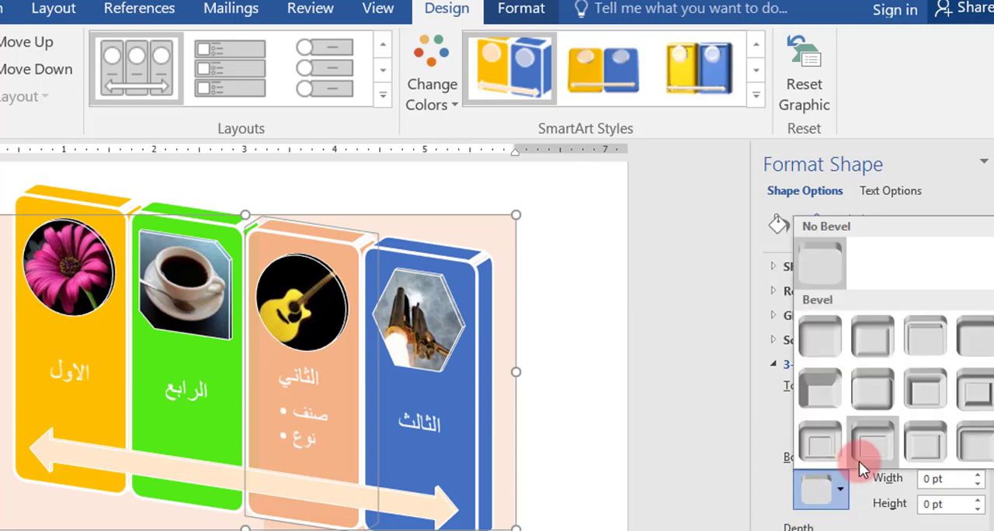
pyautogui.click(929, 451)
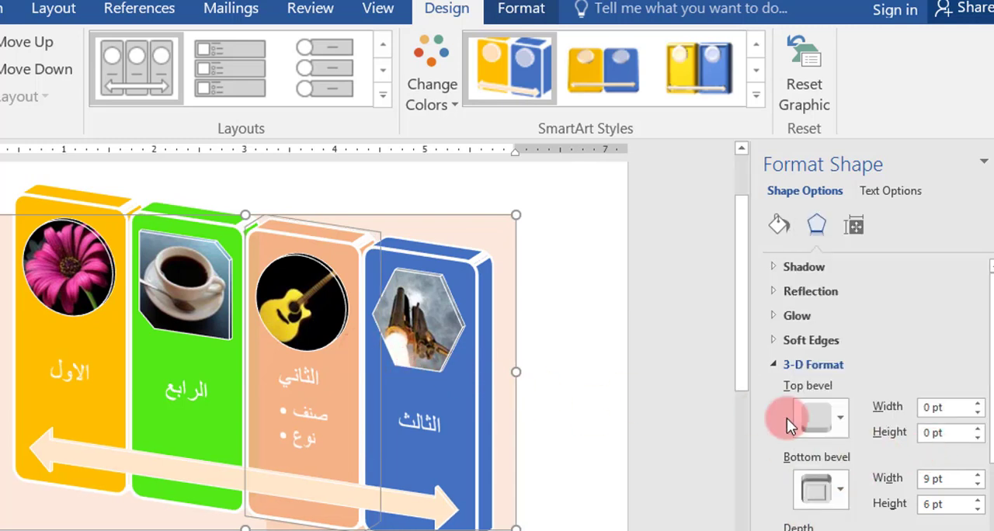
# Step: Apply a different 3-D material preset to the الثاني panel
pyautogui.scroll(-2, 858, 478)
pyautogui.scroll(-1, 845, 511)
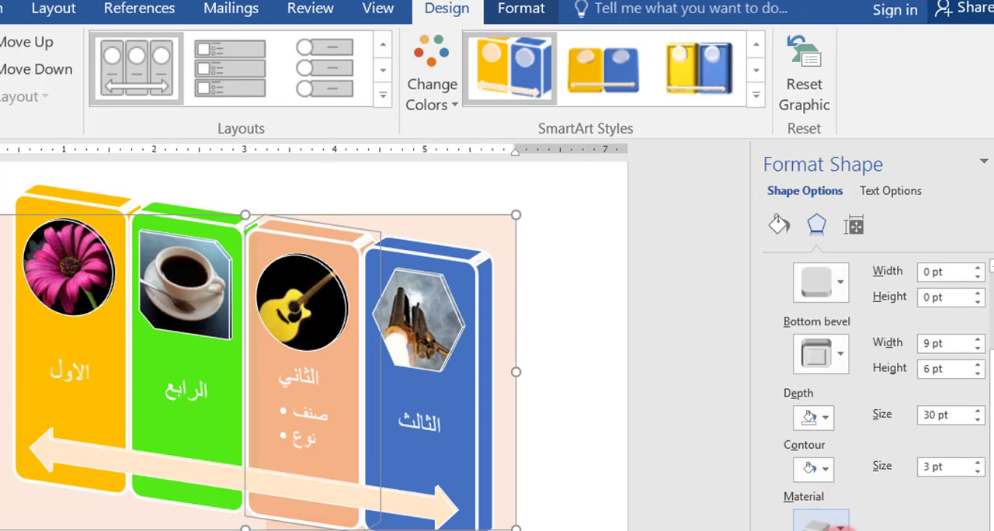
pyautogui.click(837, 523)
pyautogui.click(827, 415)
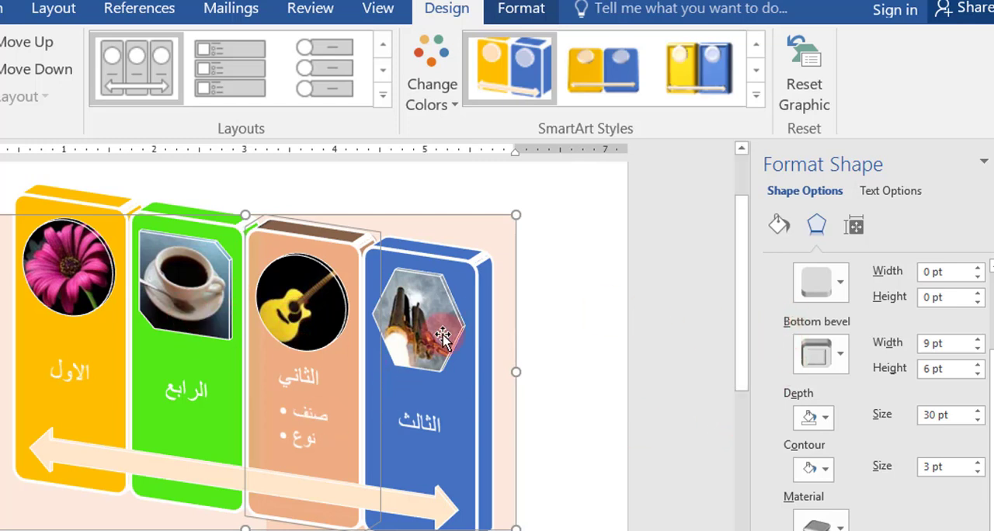
# Step: Give the text in the الثاني panel a solid dark blue fill from the theme colours
pyautogui.click(880, 190)
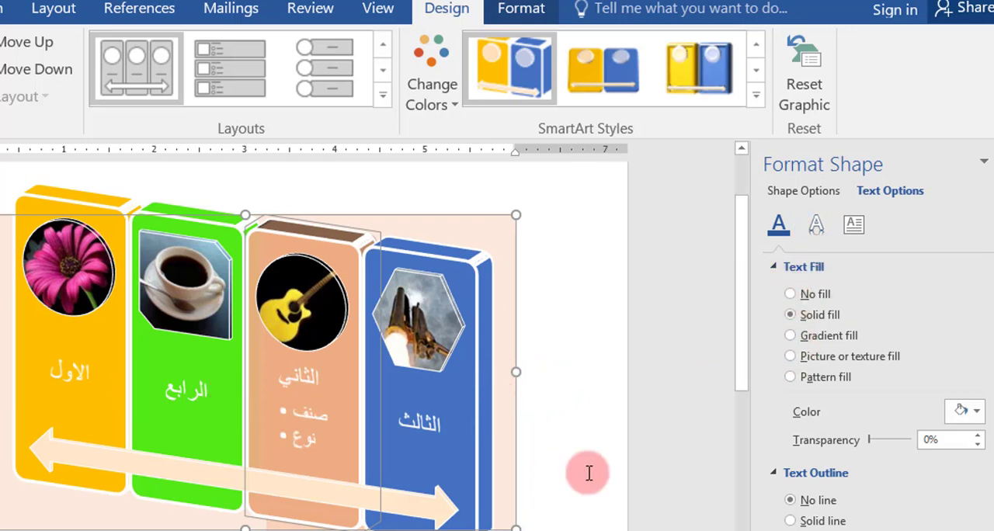
pyautogui.click(969, 411)
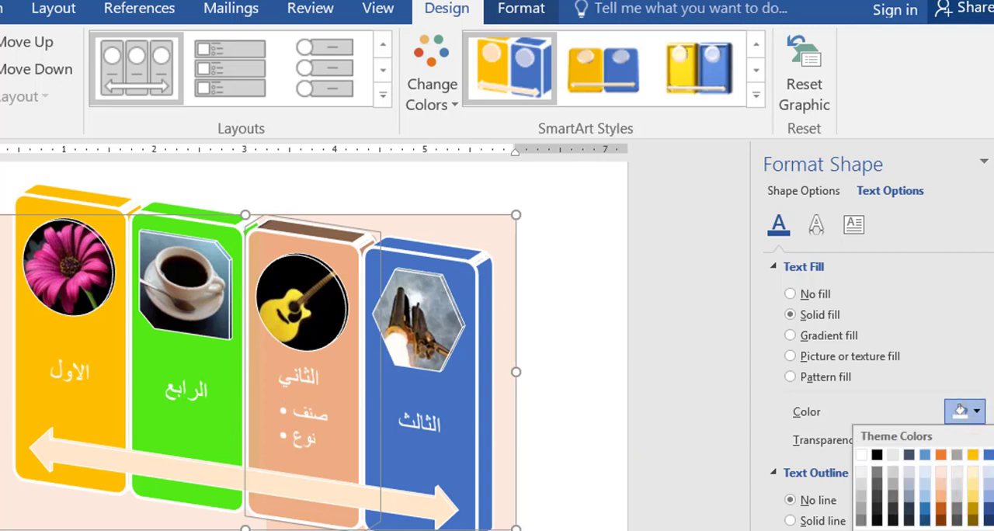
pyautogui.click(989, 508)
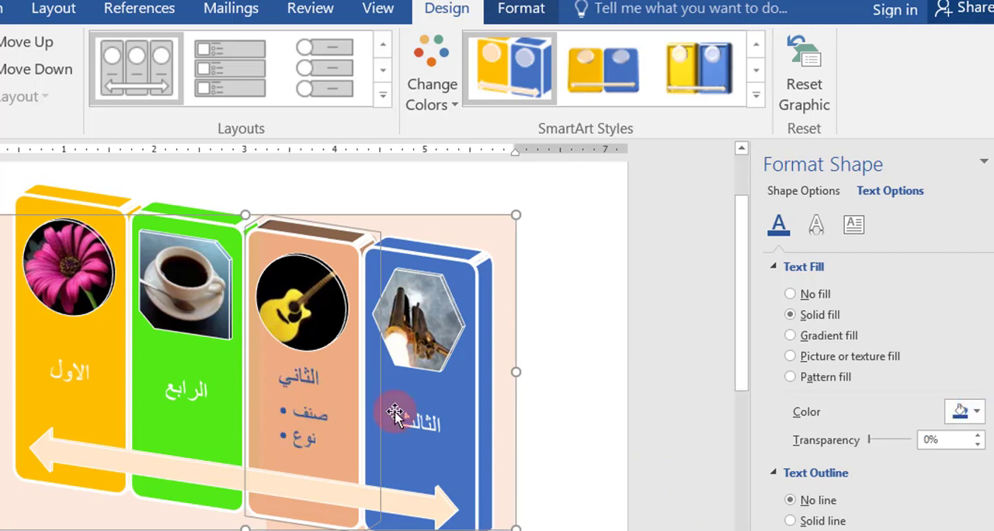
# Step: Try gradient, pattern and picture or texture fills on the الثاني panel's text, and return it to the solid fill
pyautogui.click(792, 336)
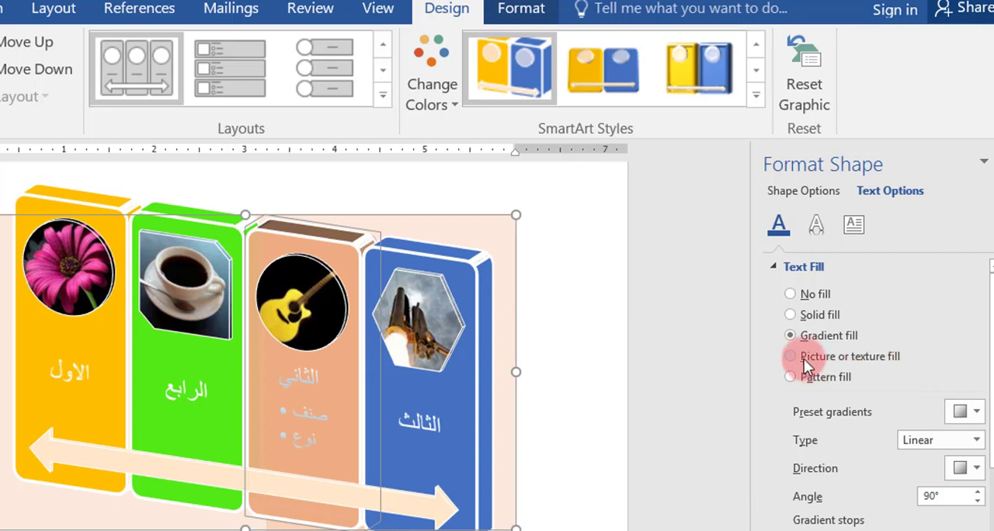
pyautogui.click(794, 377)
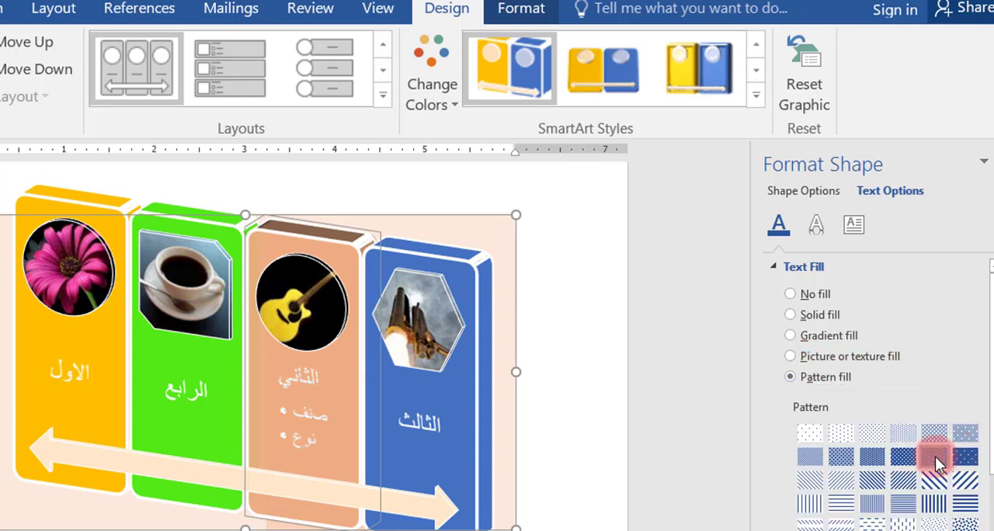
pyautogui.click(935, 456)
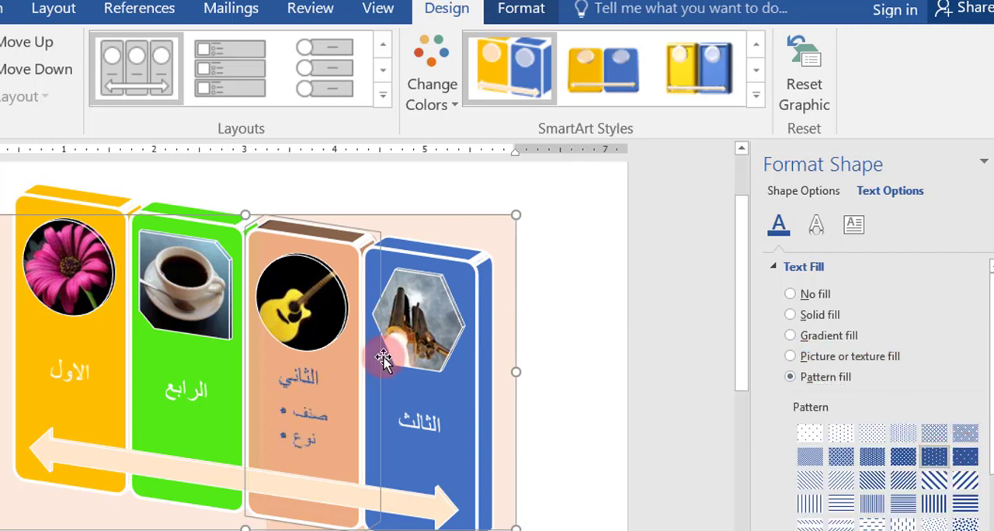
pyautogui.click(790, 356)
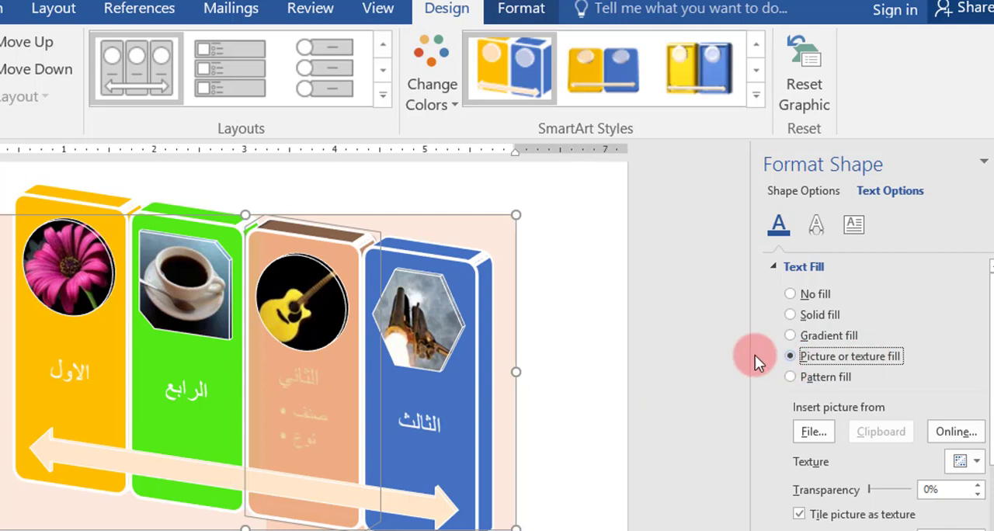
pyautogui.click(792, 315)
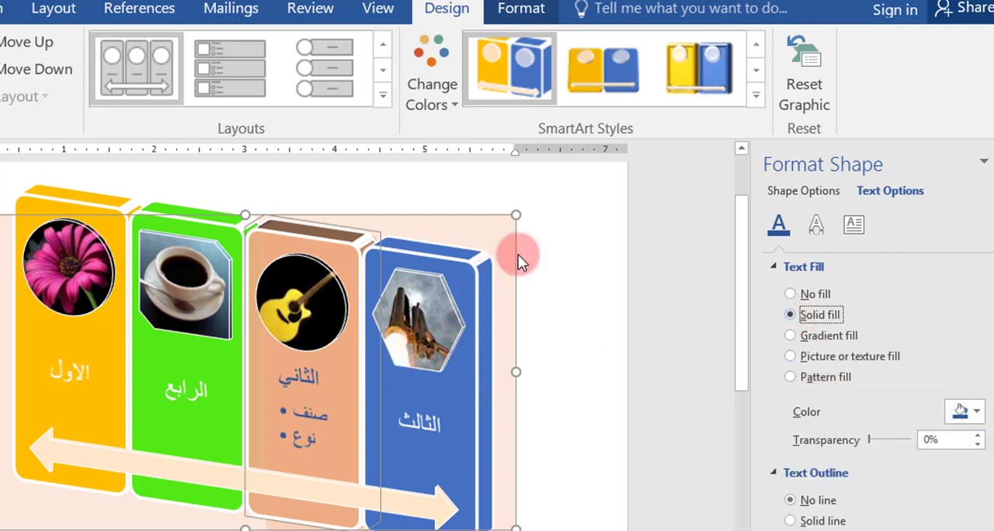
pyautogui.click(853, 227)
pyautogui.click(818, 225)
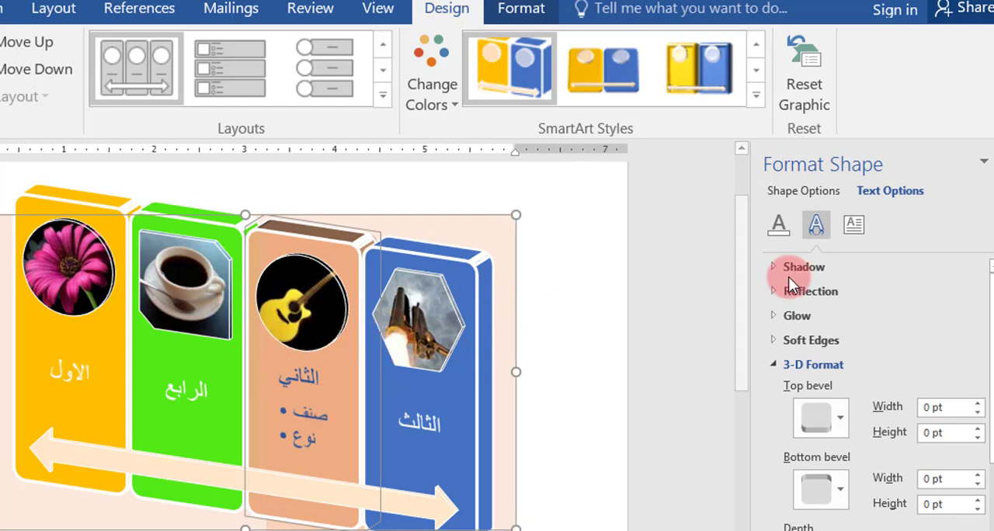
pyautogui.click(854, 224)
pyautogui.click(818, 225)
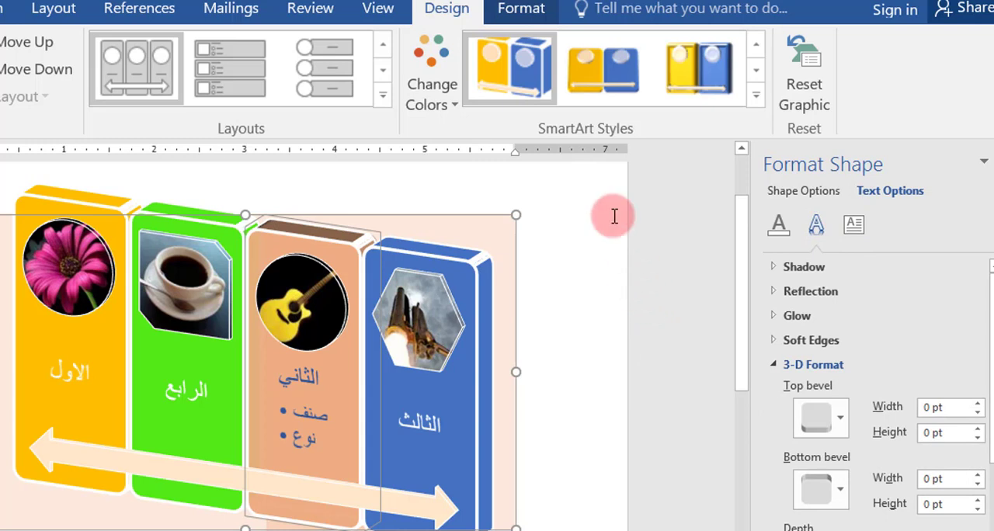
# Step: Try resetting the whole SmartArt graphic to its default formatting, and undo the reset
pyautogui.click(433, 216)
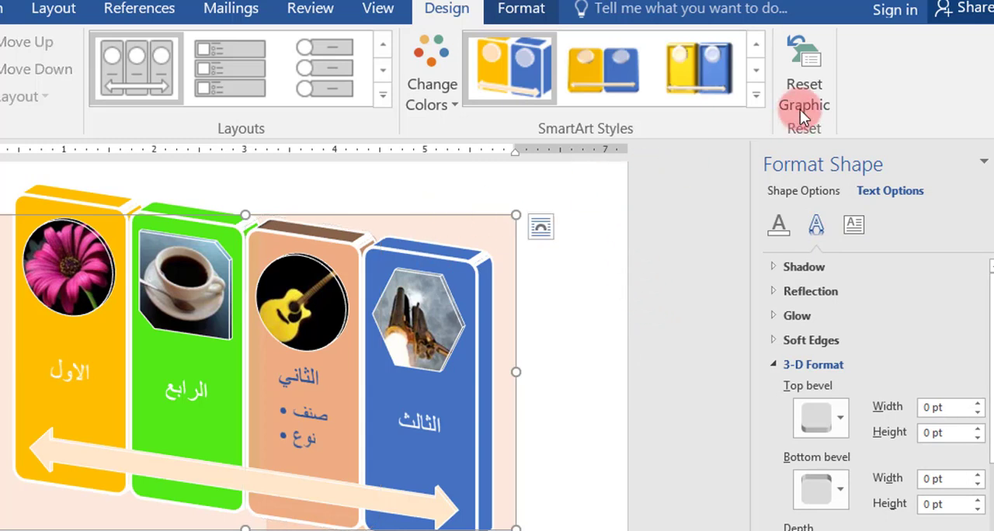
pyautogui.click(814, 88)
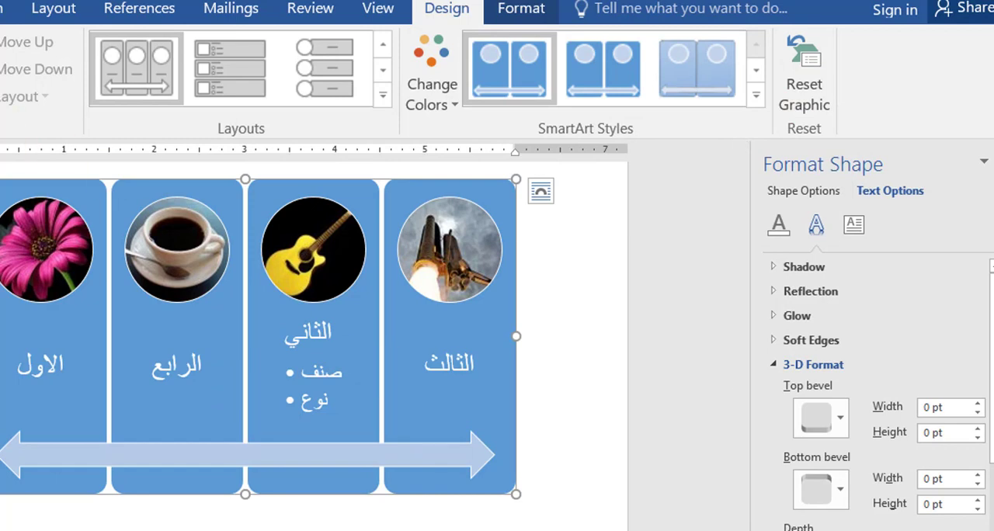
pyautogui.hotkey('ctrl', 'z')
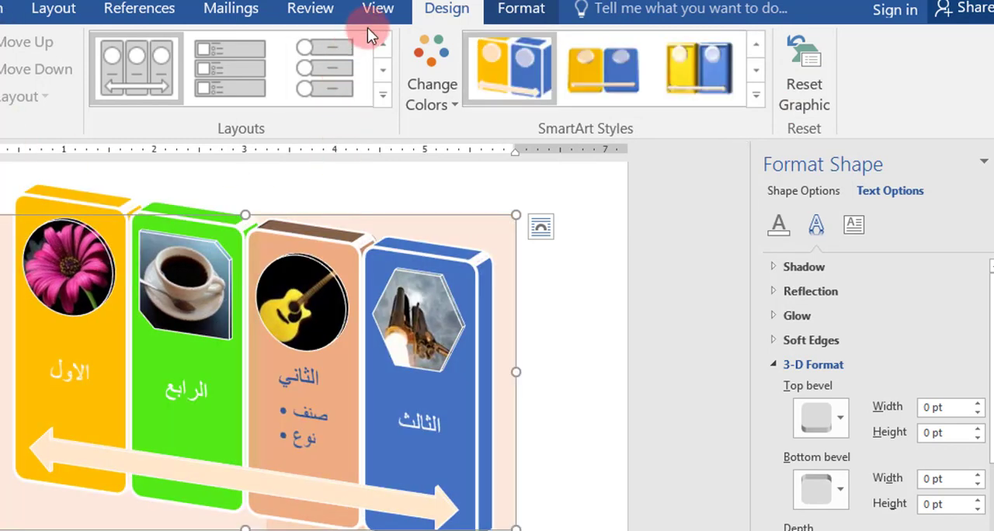
# Step: Examine the SmartArt shape formatting tools and the replacement shapes offered for the الثالث panel and the pictures
pyautogui.click(515, 16)
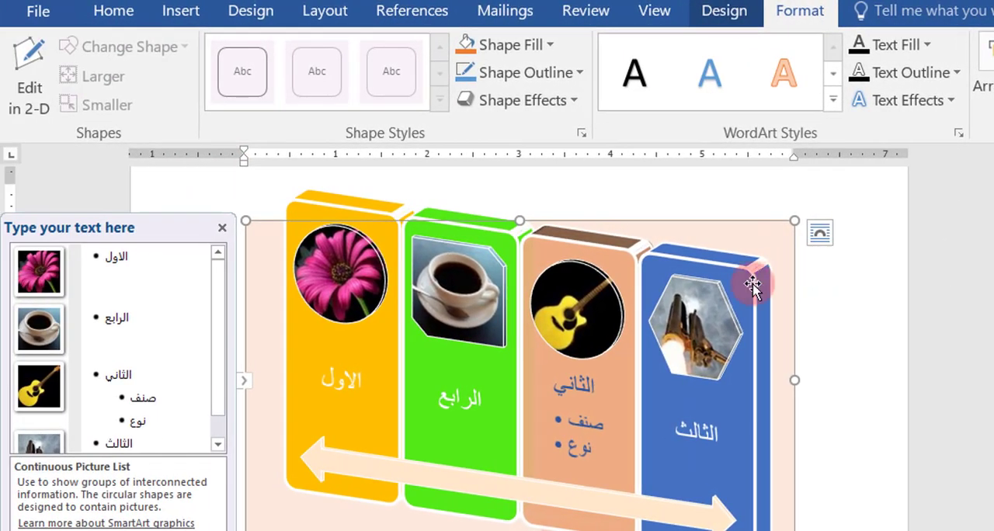
pyautogui.click(766, 325)
pyautogui.click(628, 259)
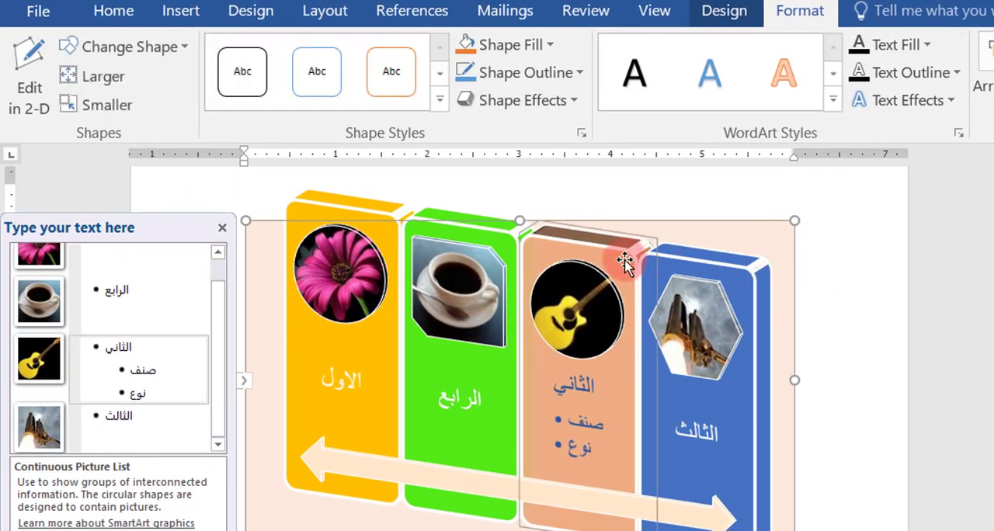
pyautogui.click(763, 333)
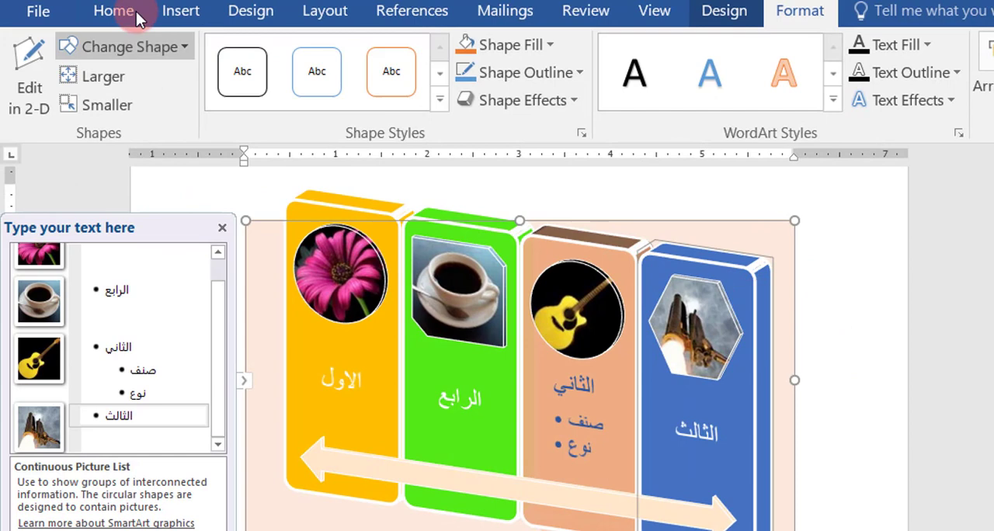
pyautogui.click(185, 48)
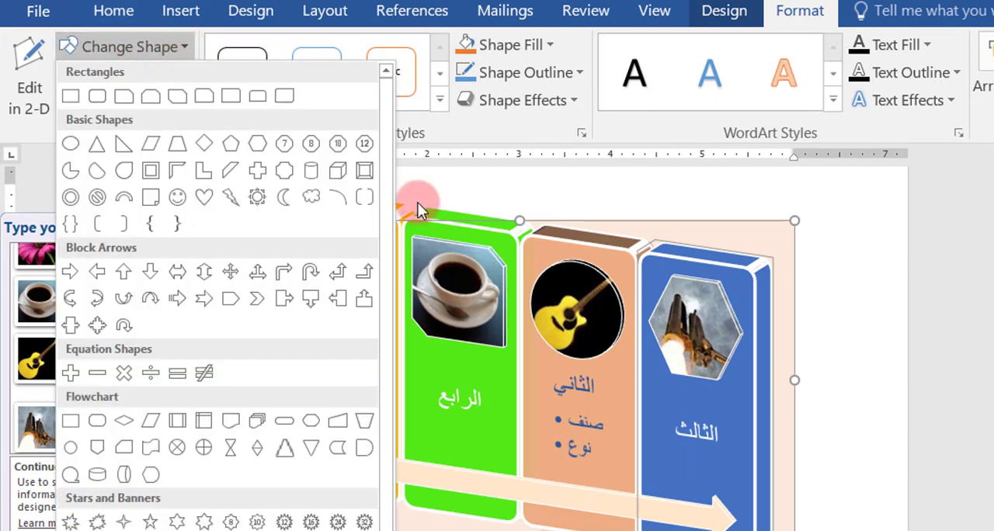
pyautogui.click(680, 370)
pyautogui.click(576, 319)
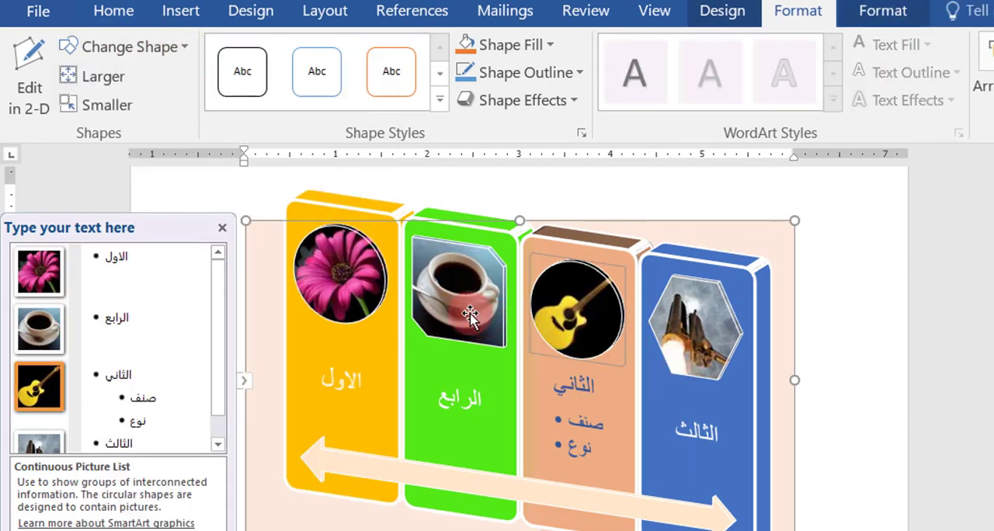
pyautogui.click(450, 297)
pyautogui.click(687, 325)
pyautogui.click(286, 191)
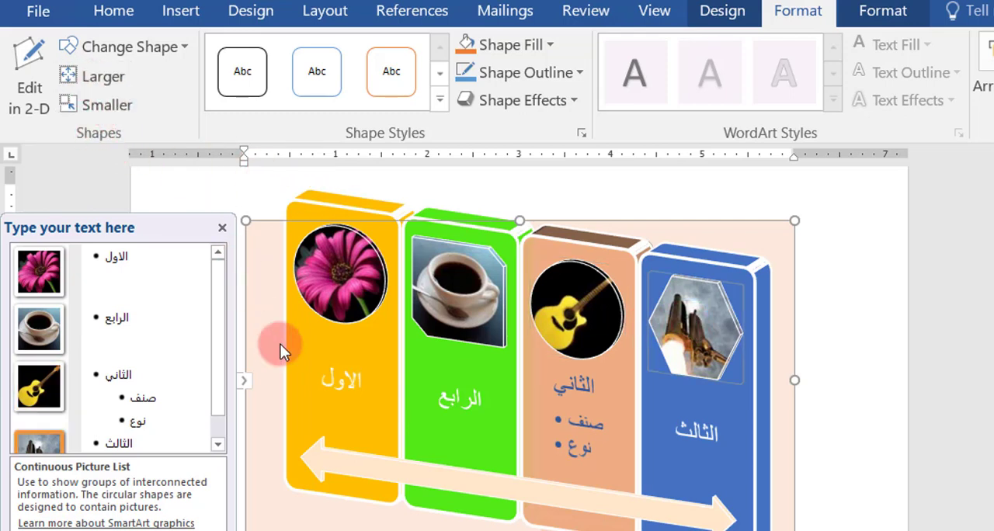
# Step: Enlarge the flower and guitar pictures and make the coffee cup picture smaller
pyautogui.click(365, 310)
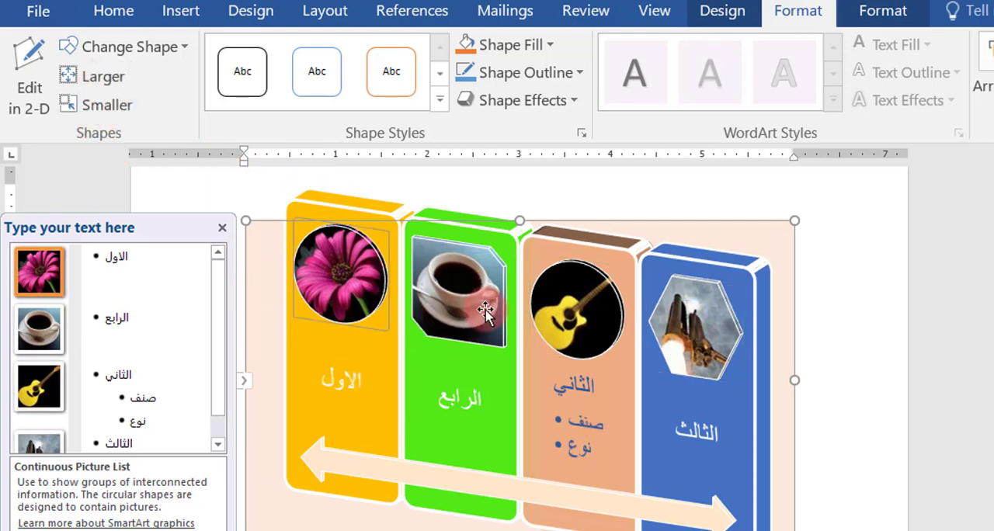
pyautogui.click(106, 77)
pyautogui.click(436, 319)
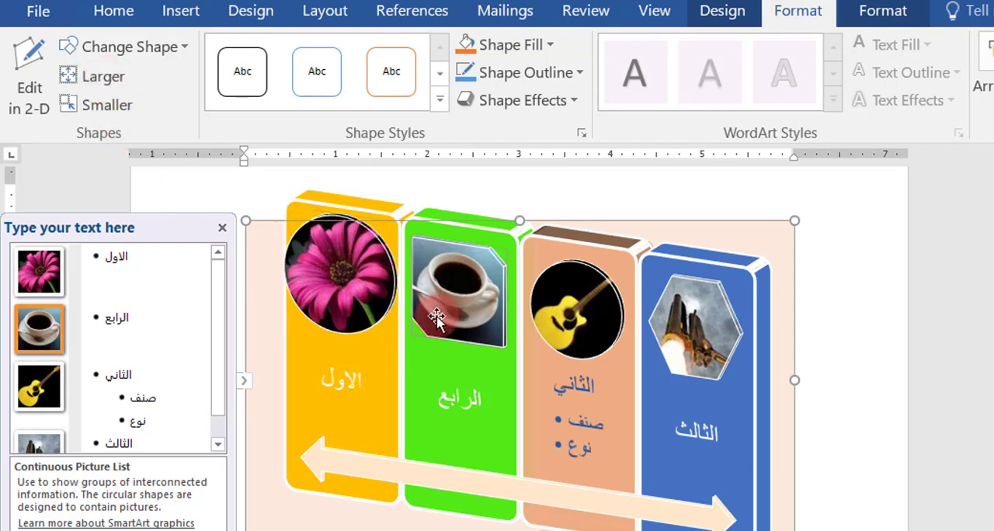
pyautogui.click(107, 101)
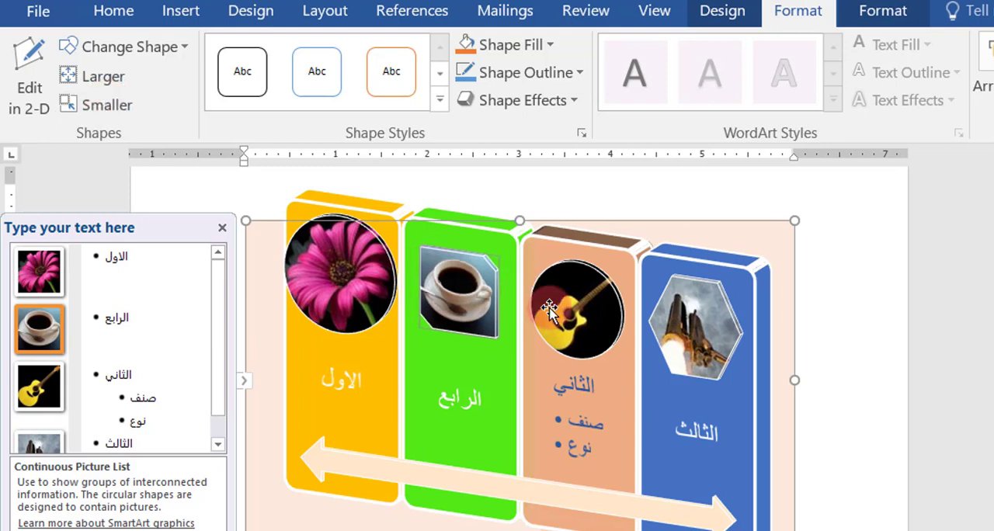
pyautogui.click(603, 328)
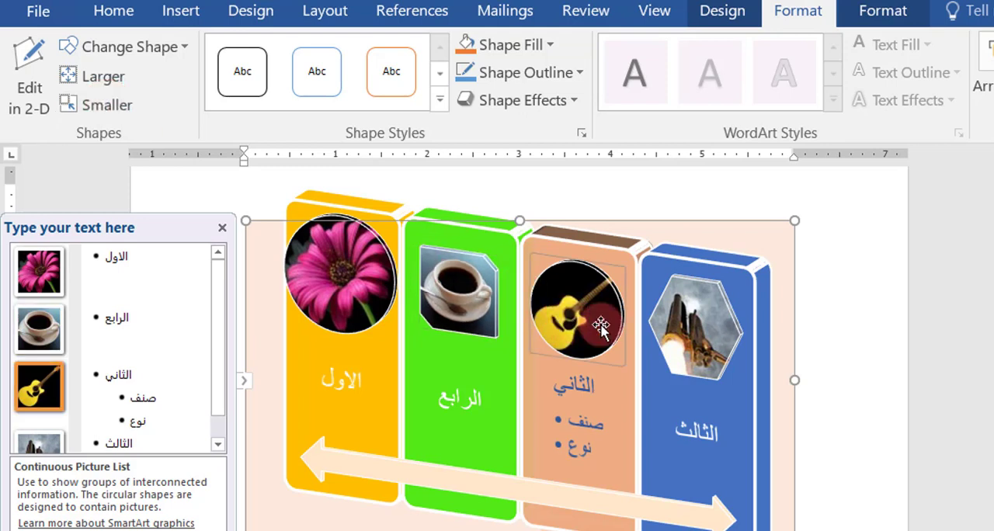
pyautogui.click(112, 76)
pyautogui.click(676, 385)
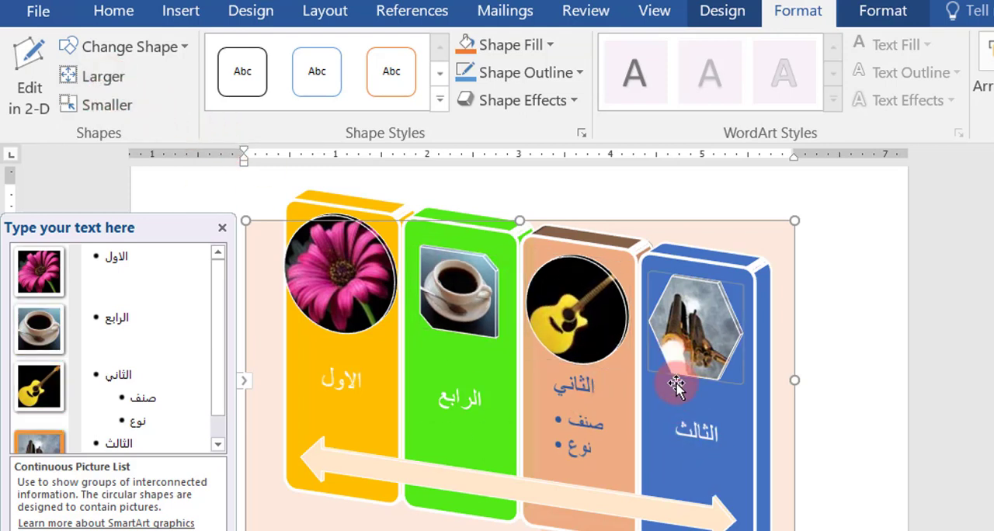
# Step: Fill the double-headed arrow across the panels with a solid darker blue from the theme colours
pyautogui.click(562, 502)
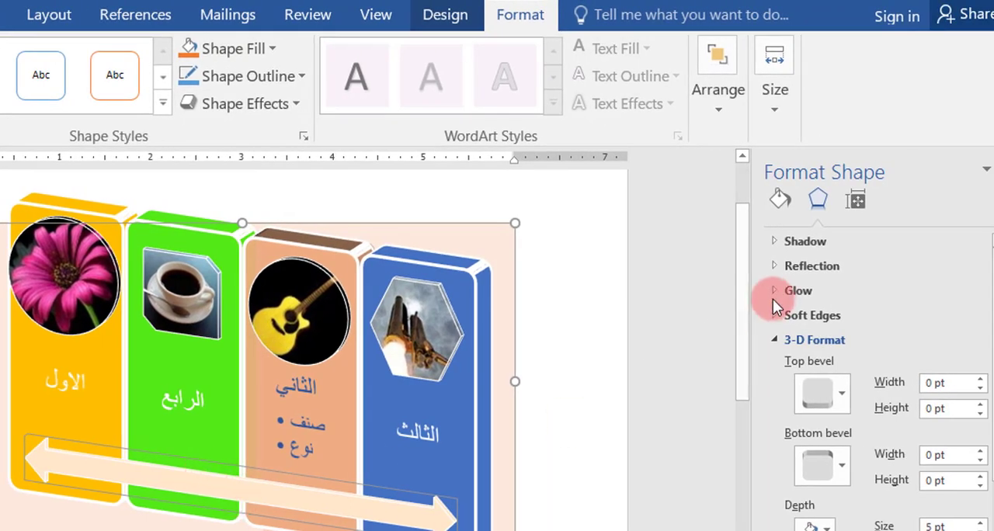
pyautogui.click(780, 201)
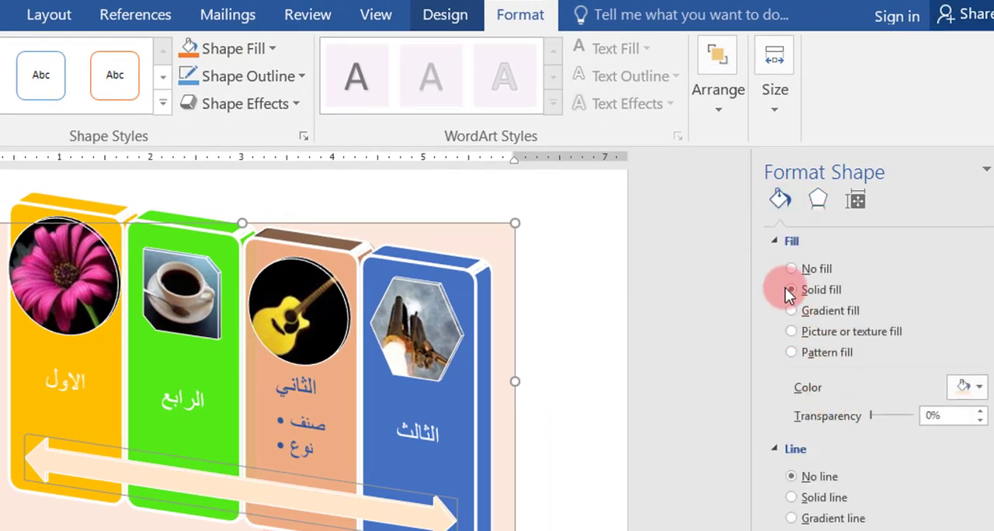
pyautogui.click(968, 388)
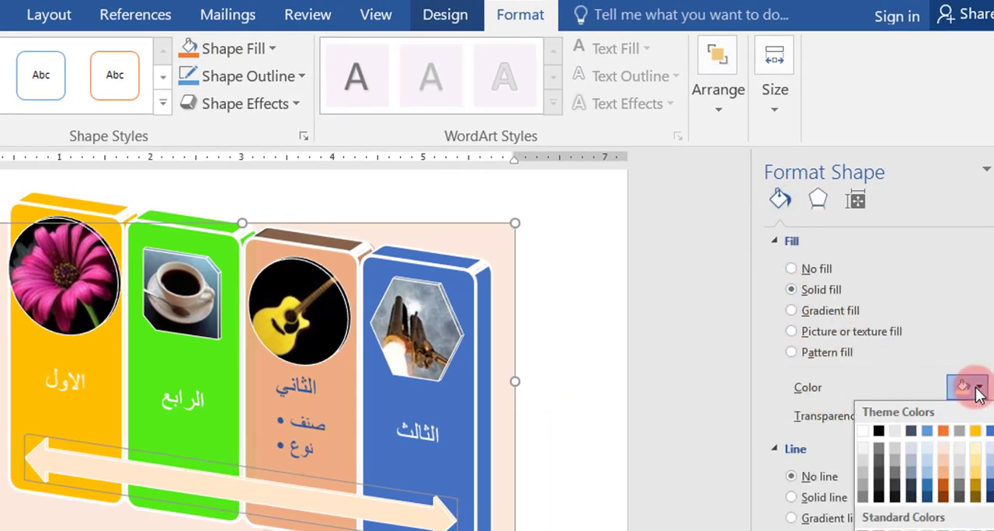
pyautogui.click(927, 490)
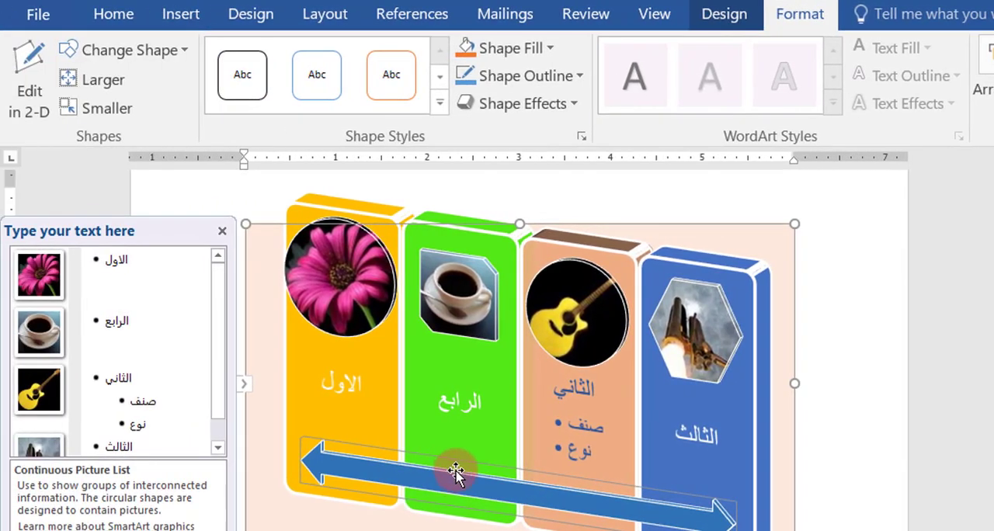
# Step: Switch the graphic to 2-D editing, rotate the double-headed arrow slightly clockwise, and return to the 3-D view
pyautogui.click(29, 80)
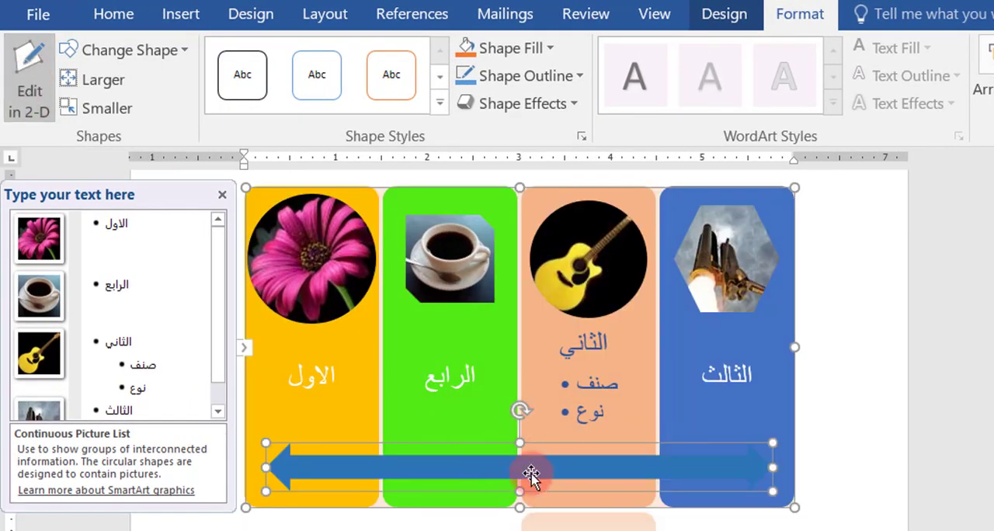
pyautogui.moveTo(521, 414)
pyautogui.mouseDown()
pyautogui.moveTo(515, 407)
pyautogui.moveTo(506, 509)
pyautogui.moveTo(509, 422)
pyautogui.moveTo(528, 417)
pyautogui.mouseUp()
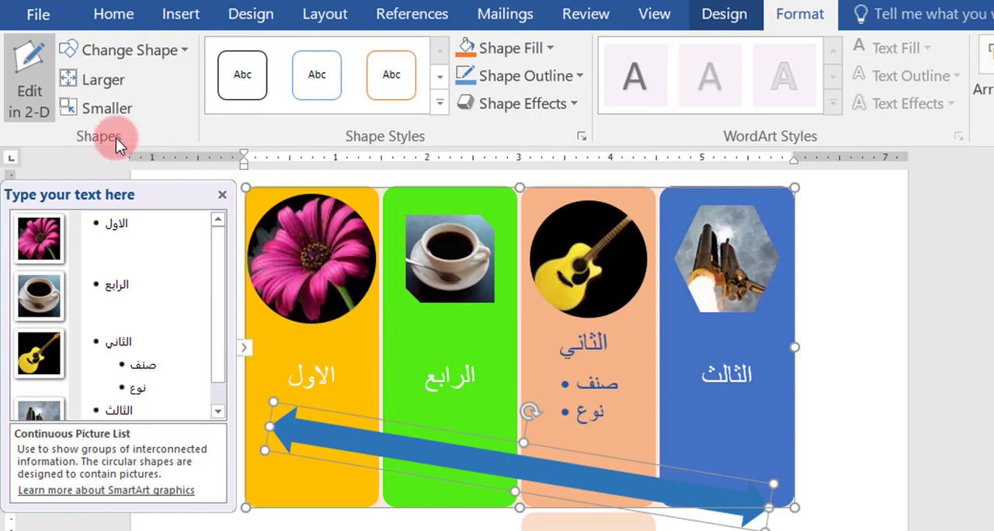
pyautogui.click(23, 90)
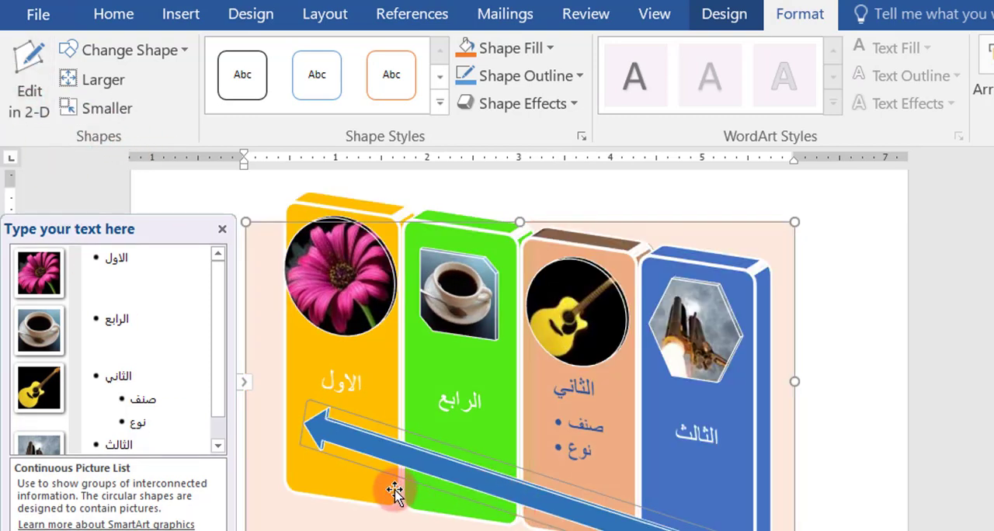
# Step: Try replacing the double-headed arrow with the minus equation shape, and undo the replacement
pyautogui.rightClick(430, 463)
pyautogui.moveTo(458, 330)
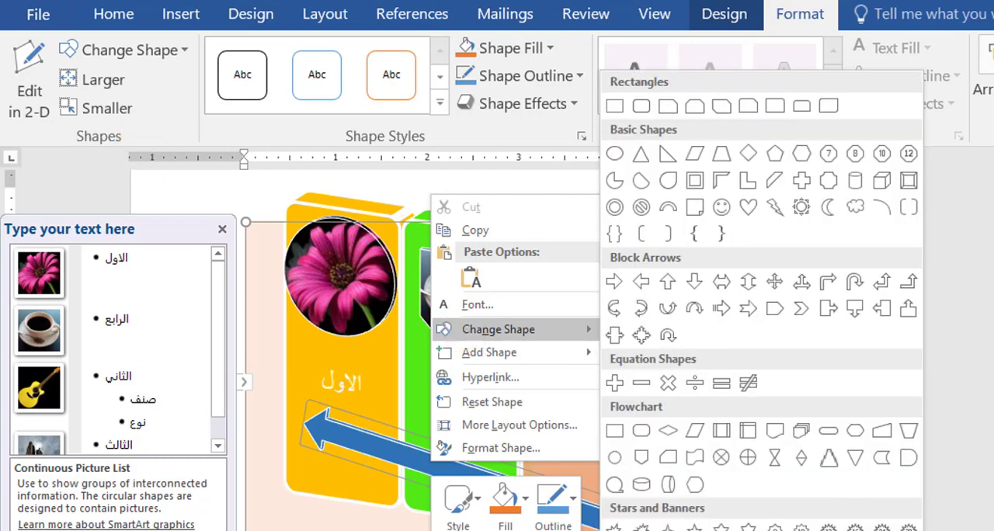
pyautogui.click(122, 52)
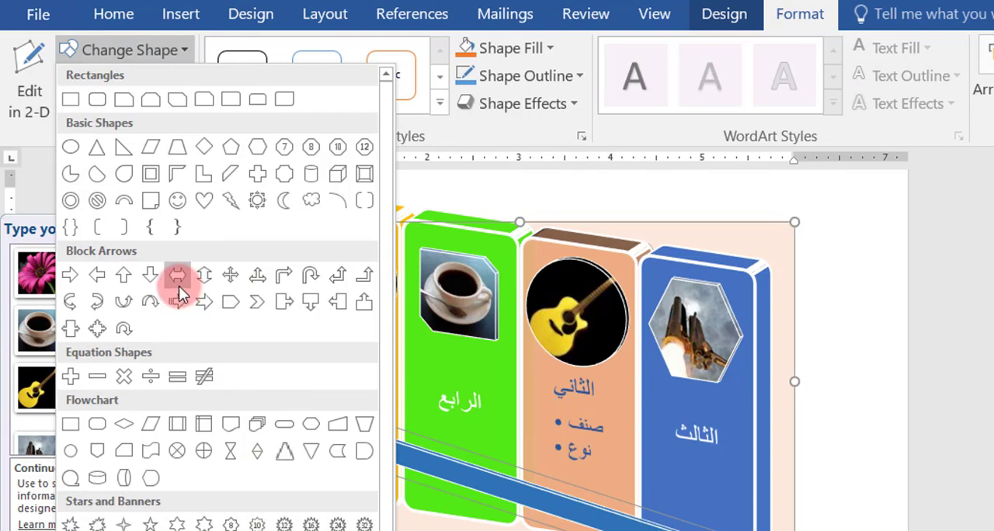
pyautogui.click(97, 377)
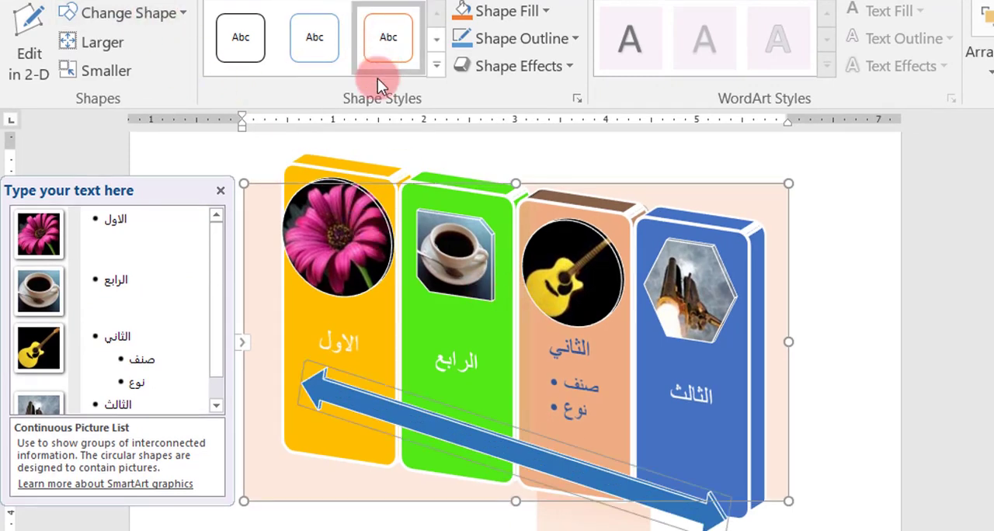
pyautogui.click(516, 381)
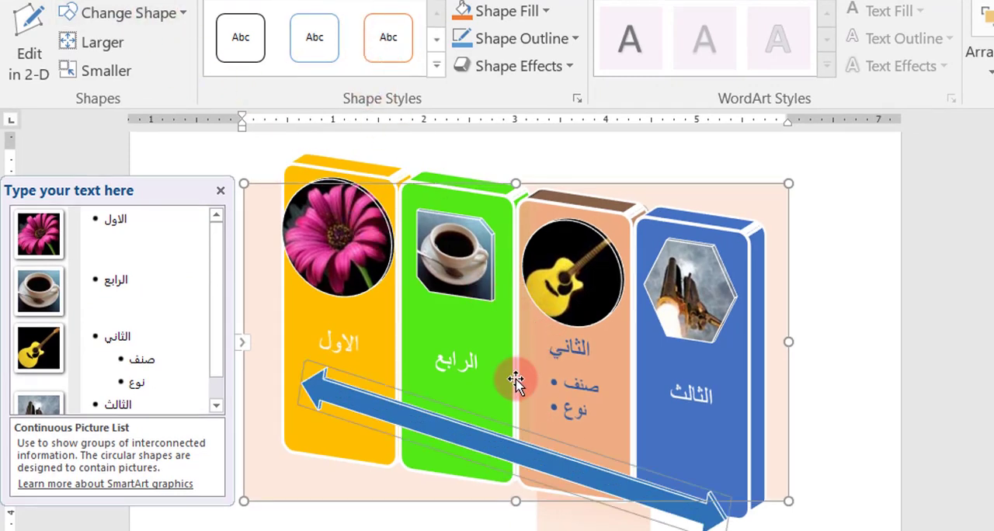
# Step: Apply the orange filled preset shape style to the double-headed arrow and browse further preset styles
pyautogui.click(488, 359)
pyautogui.click(537, 375)
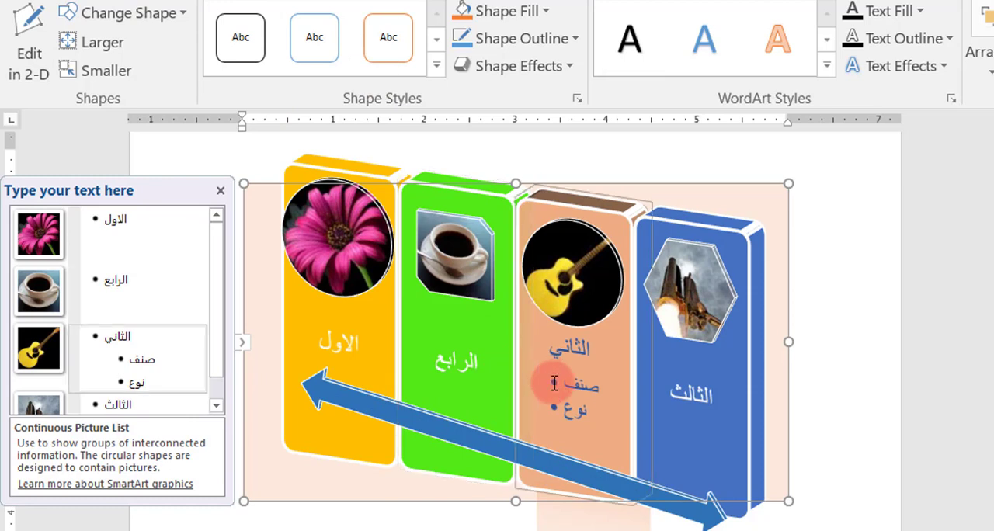
pyautogui.click(550, 456)
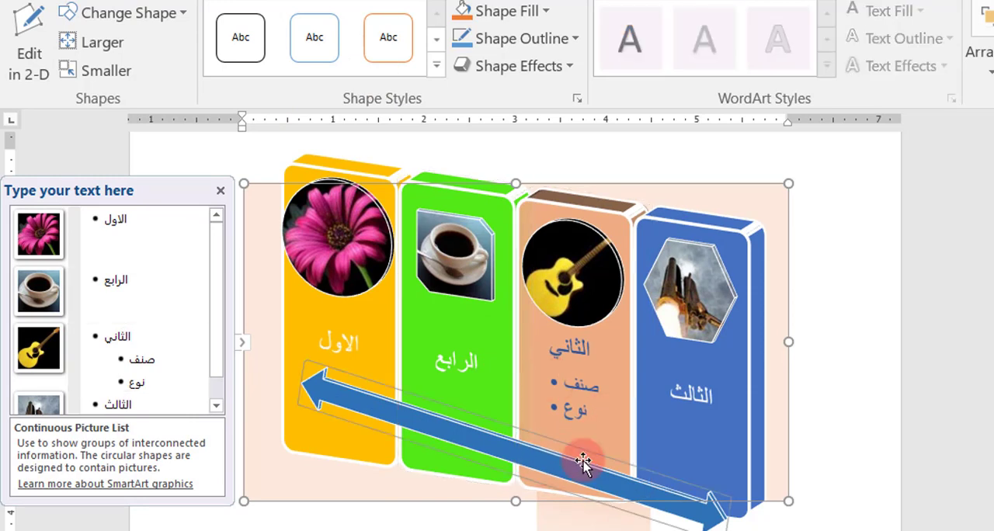
pyautogui.click(436, 38)
pyautogui.click(250, 47)
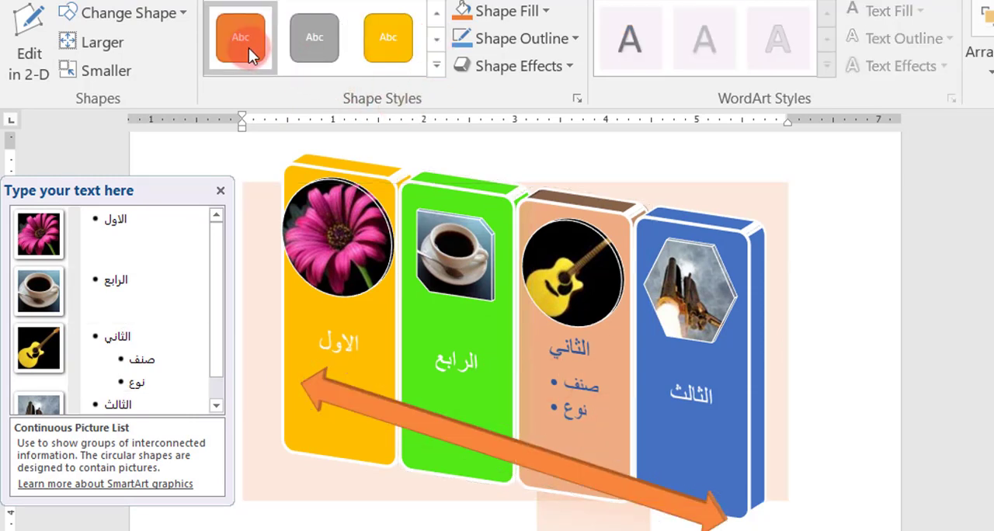
pyautogui.click(439, 39)
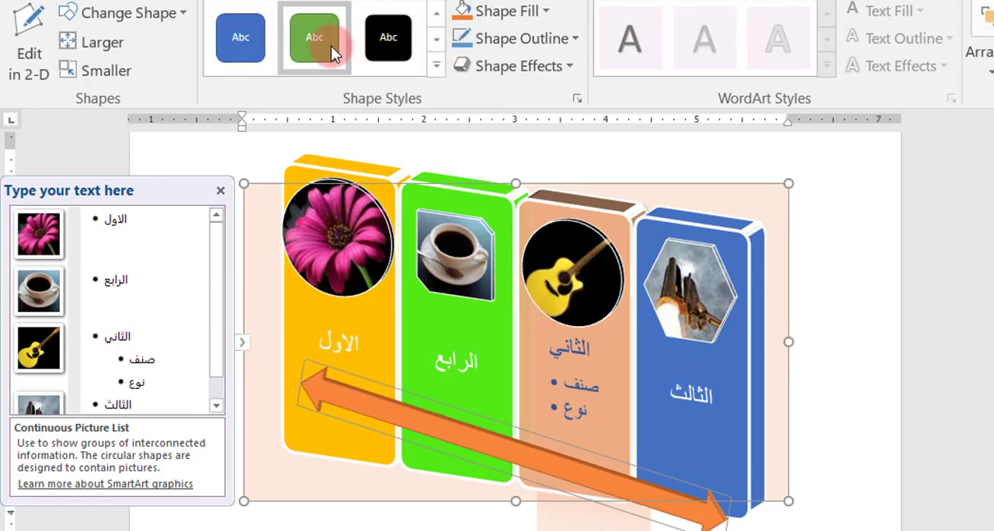